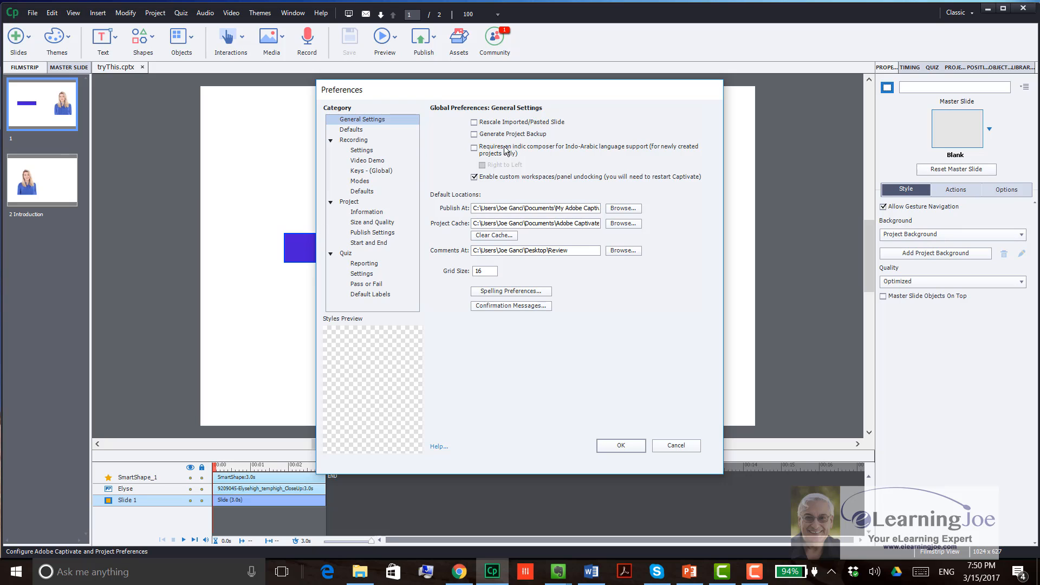
# Step: Review the confirmation message options in the general preferences and close the preferences
pyautogui.click(519, 307)
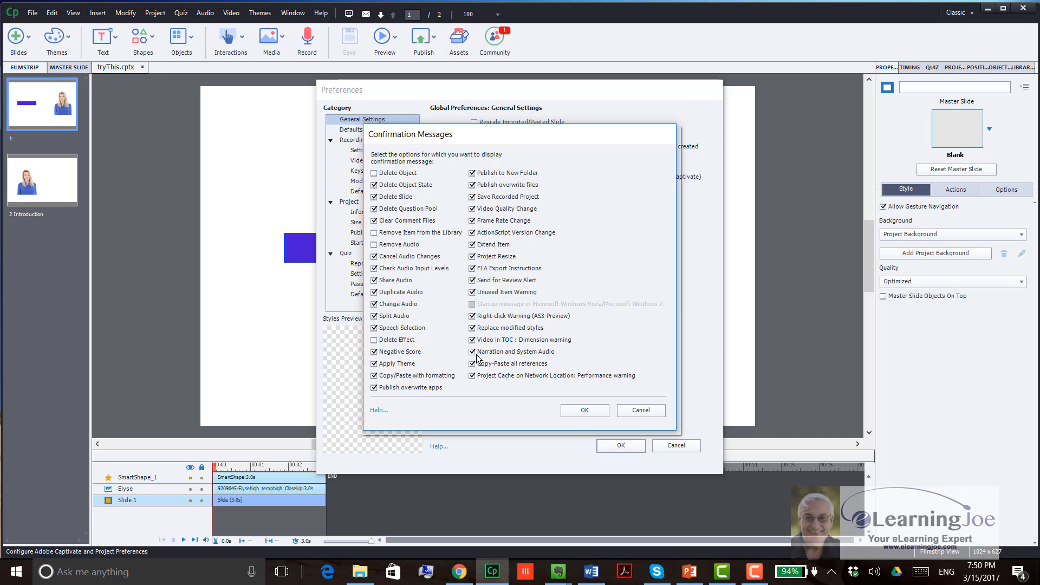
pyautogui.click(584, 411)
pyautogui.click(622, 445)
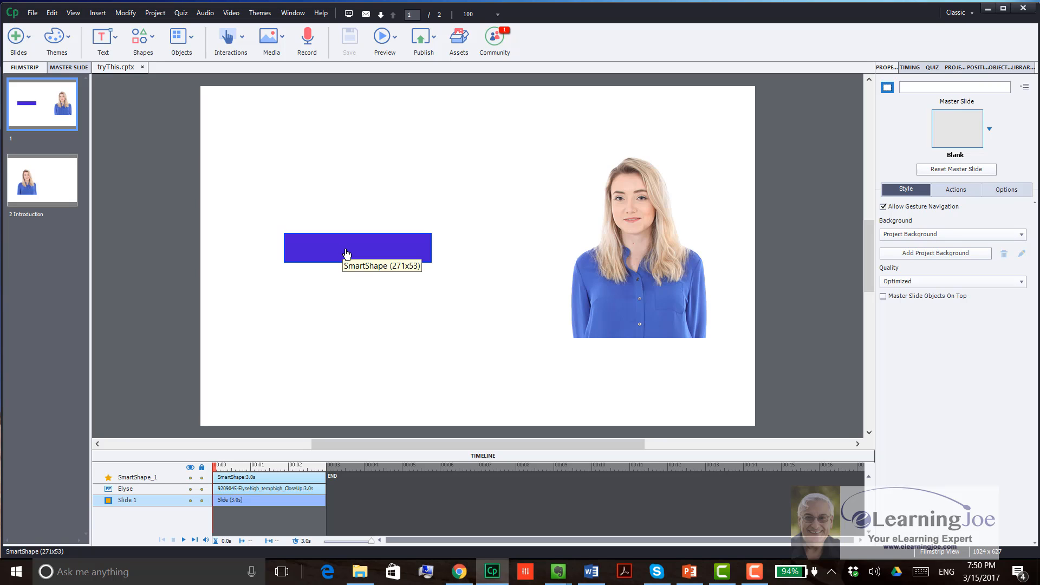
# Step: Turn the purple rectangle on slide 1 into a button and view its available success actions
pyautogui.click(388, 253)
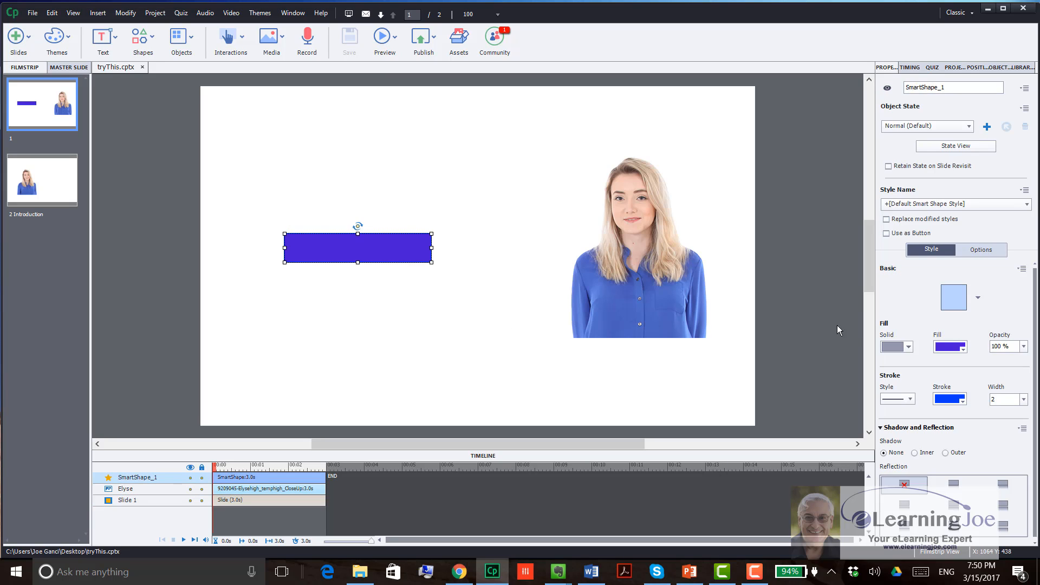
pyautogui.click(892, 235)
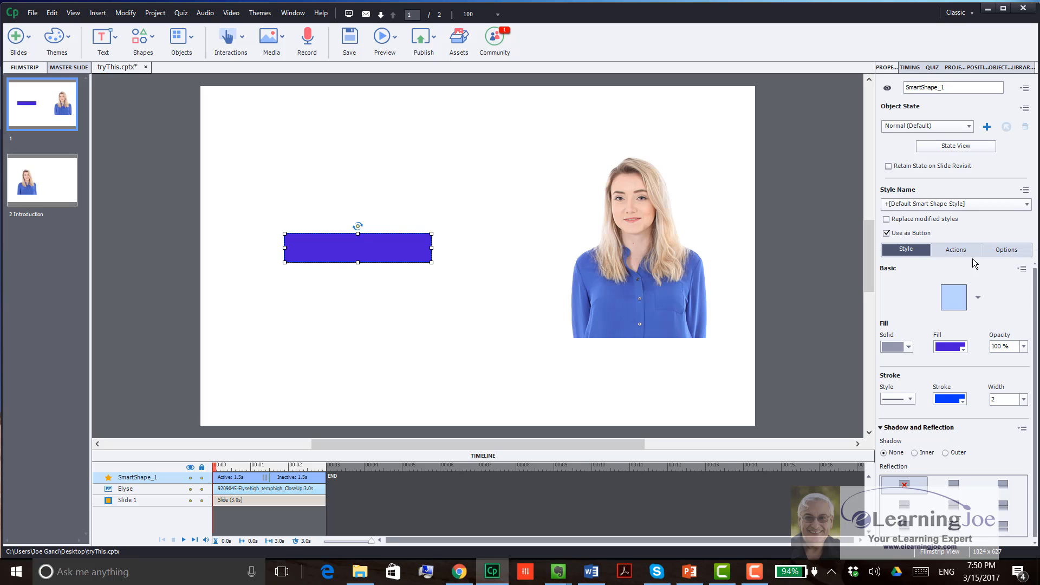
pyautogui.click(969, 252)
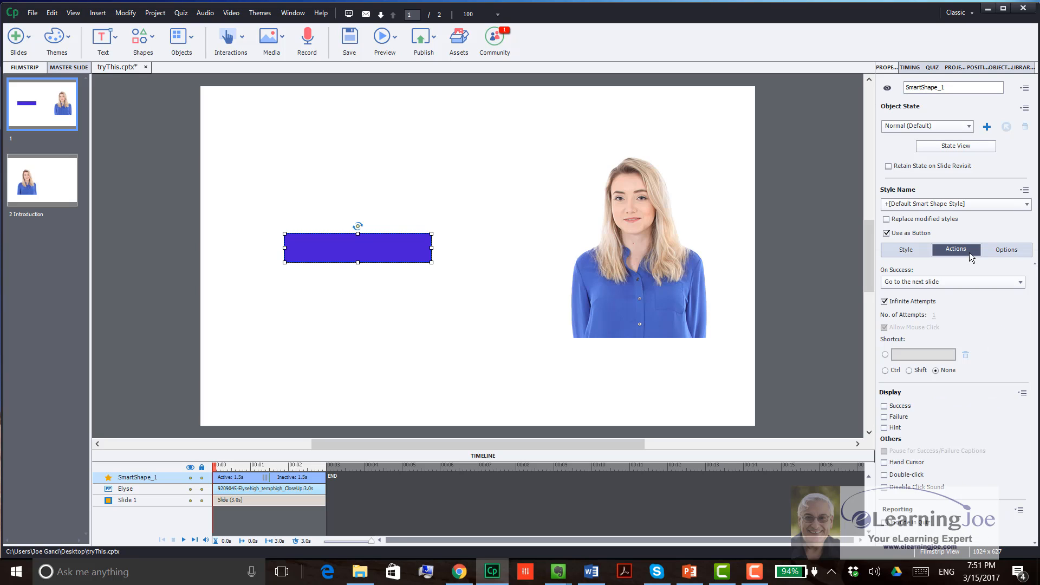
pyautogui.click(957, 281)
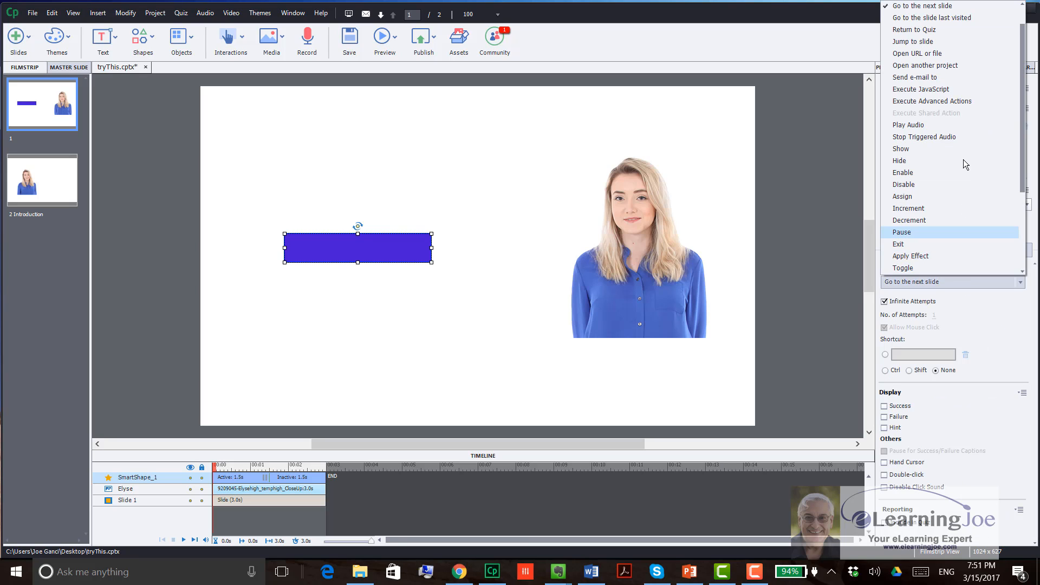
pyautogui.click(993, 331)
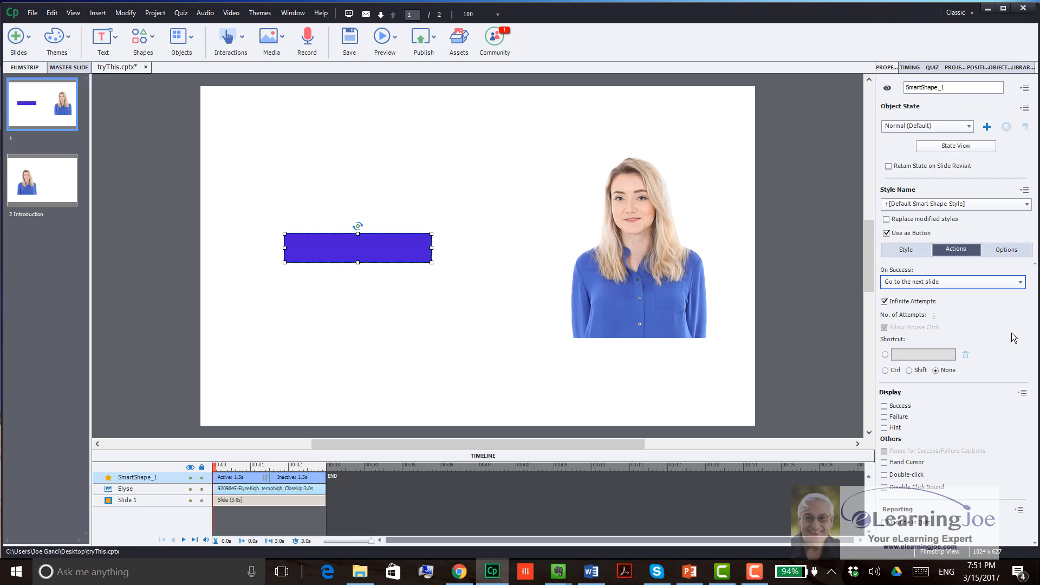
# Step: Copy the purple button to the Introduction slide and place it beside the woman, accepting the copy-paste notice
pyautogui.click(361, 256)
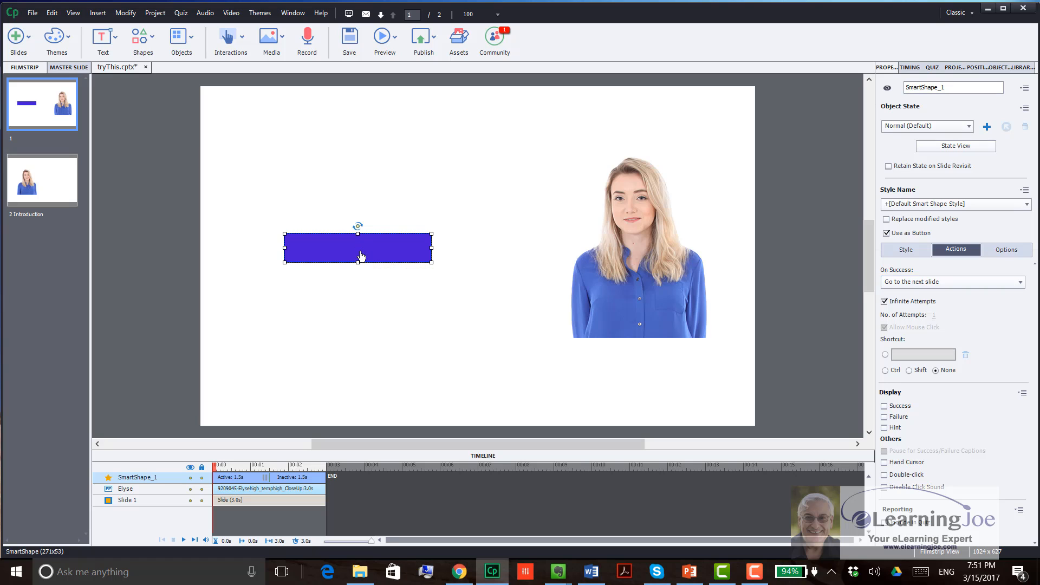
pyautogui.rightClick(360, 256)
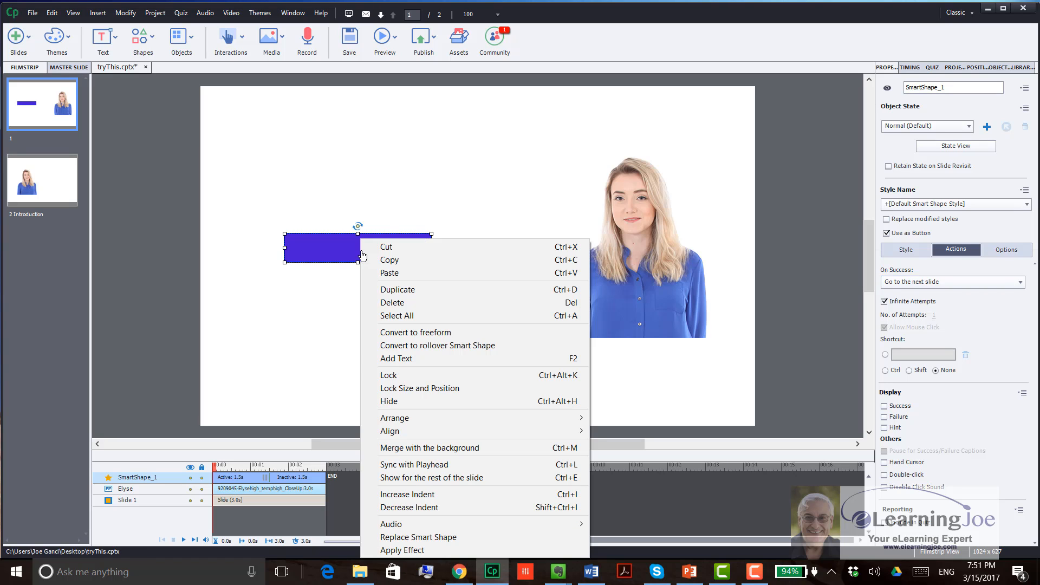
pyautogui.click(385, 259)
pyautogui.click(69, 190)
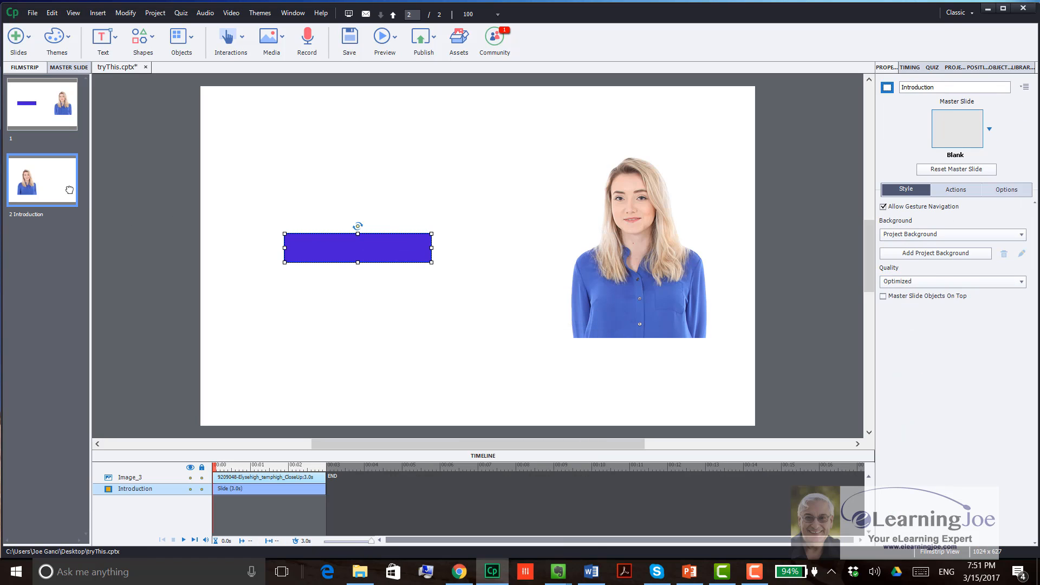
pyautogui.hotkey('ctrl', 'v')
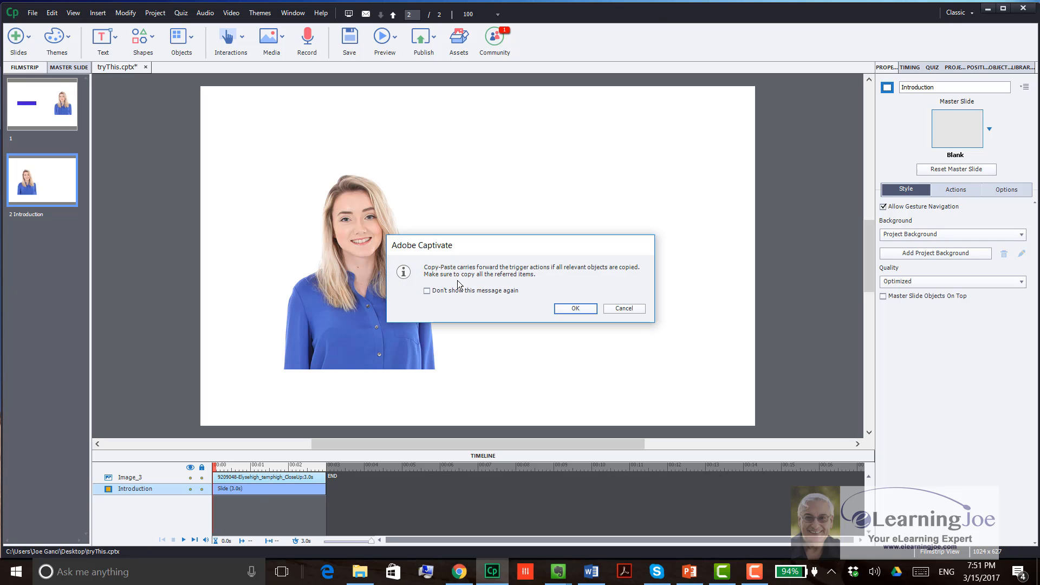
pyautogui.click(576, 308)
pyautogui.moveTo(378, 245); pyautogui.dragTo(610, 245)
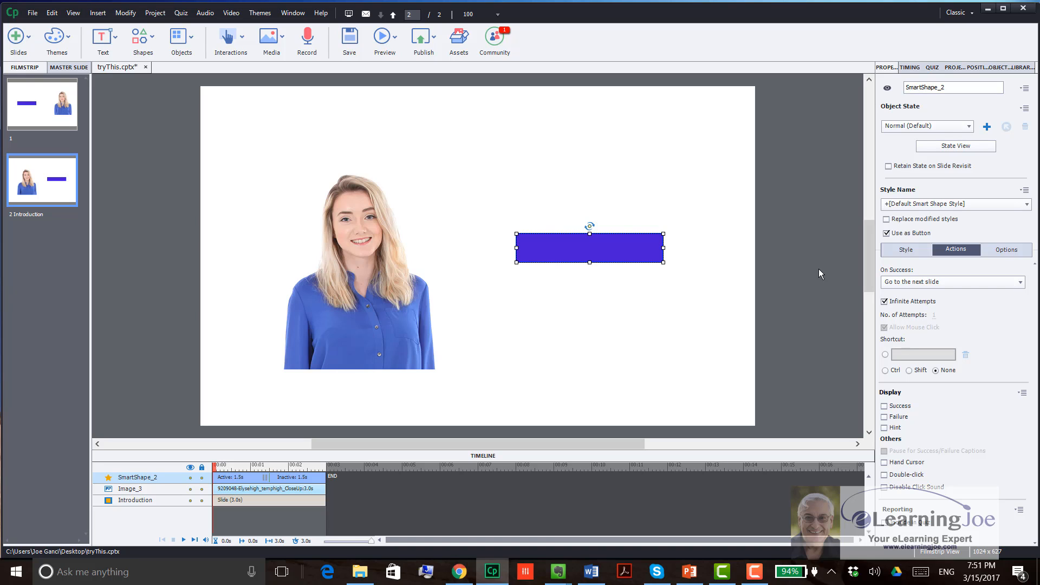
# Step: Create a new blank project sized 1024 x 627
pyautogui.click(35, 14)
pyautogui.moveTo(41, 27)
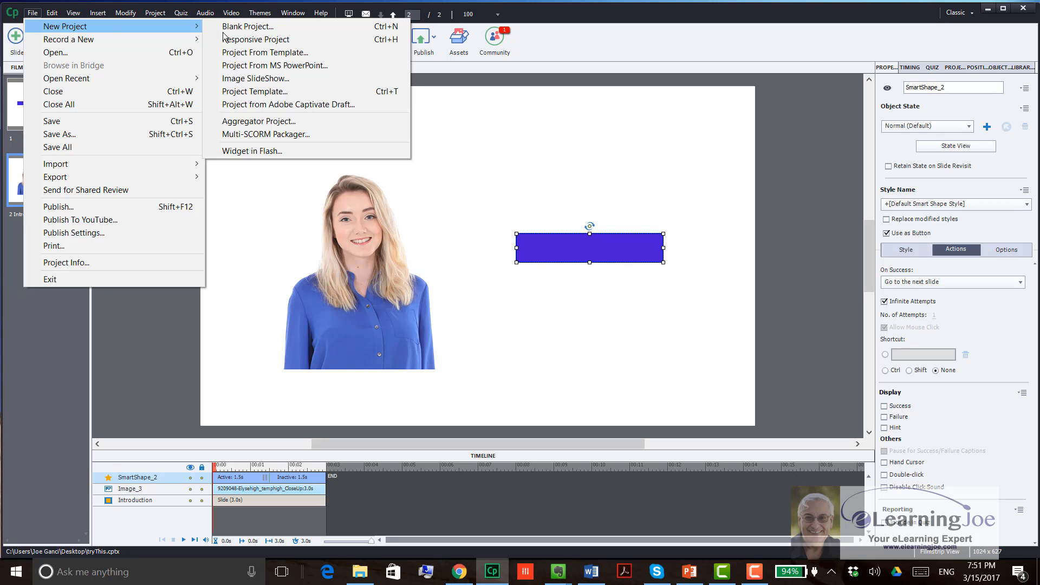
pyautogui.click(239, 26)
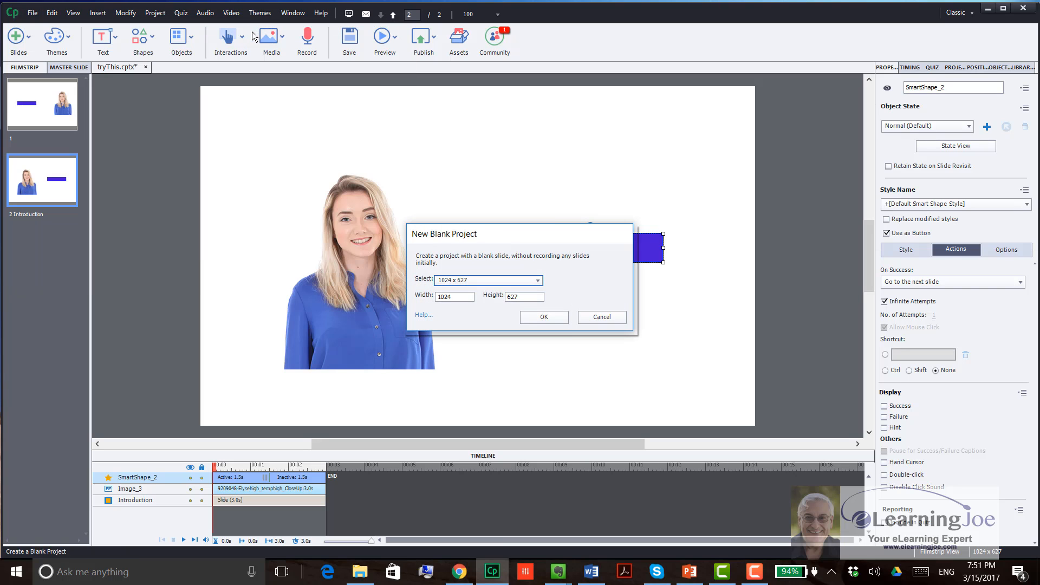
pyautogui.click(560, 319)
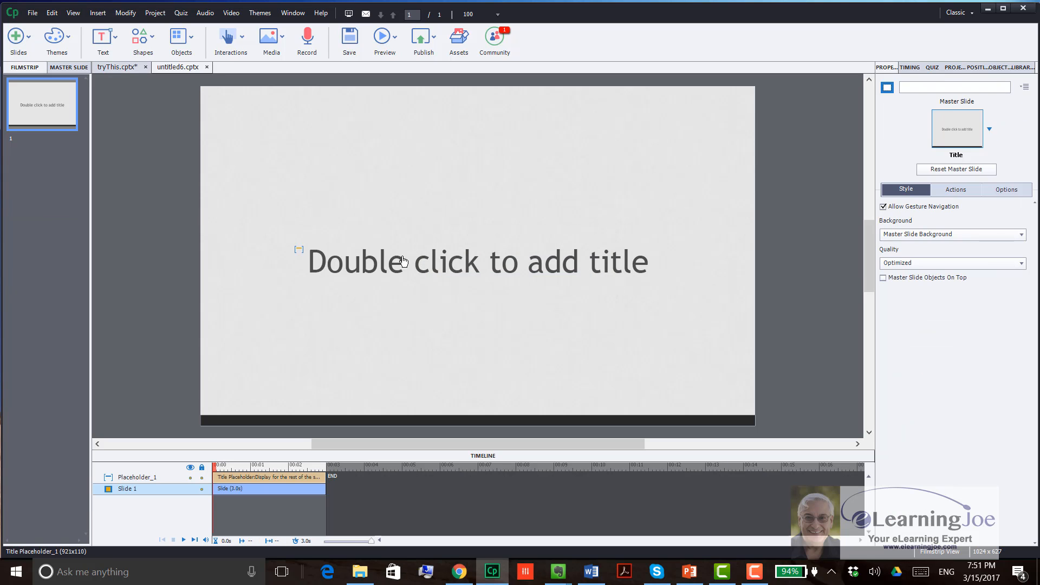
# Step: Paste the copied button into the new project, move it above the title placeholder and delete it
pyautogui.hotkey('ctrl', 'v')
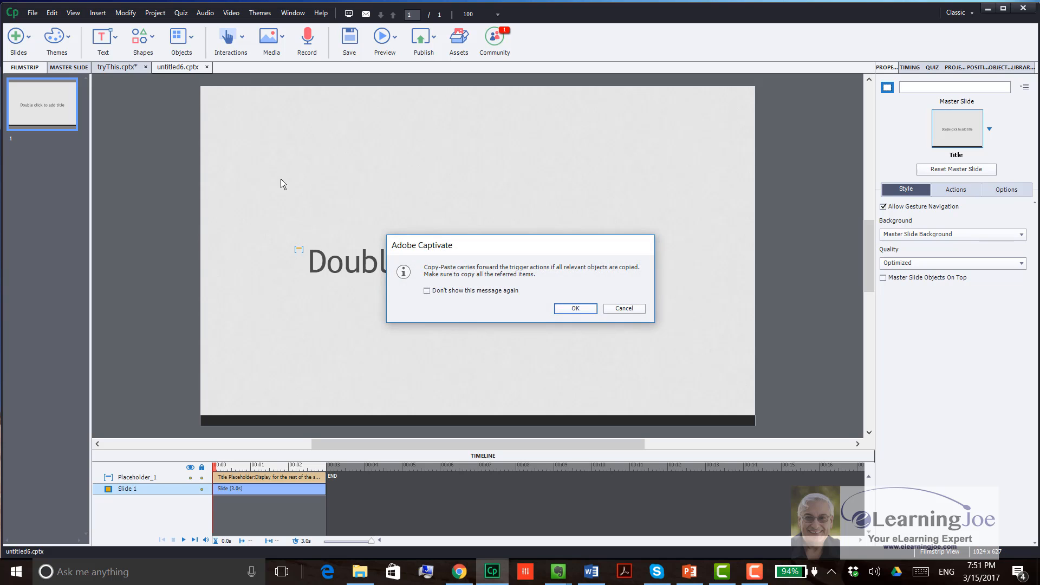
pyautogui.click(574, 307)
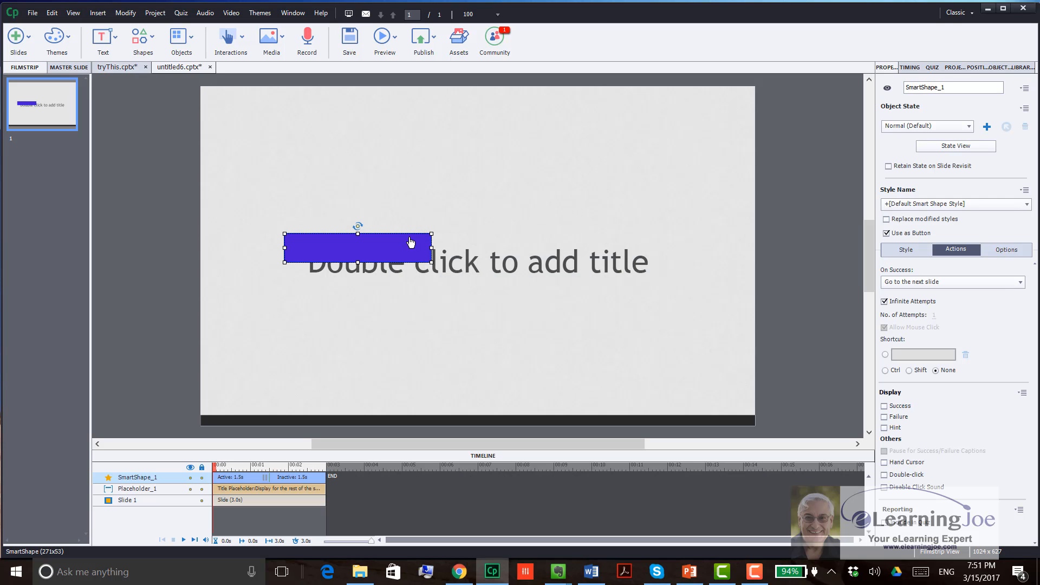
pyautogui.moveTo(410, 242); pyautogui.dragTo(510, 207)
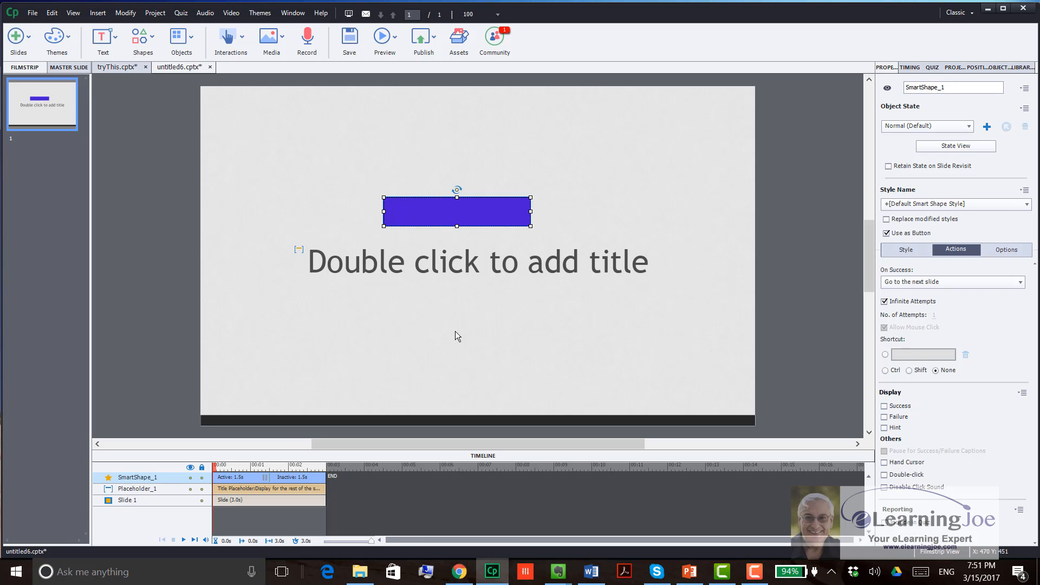
pyautogui.press('Delete')
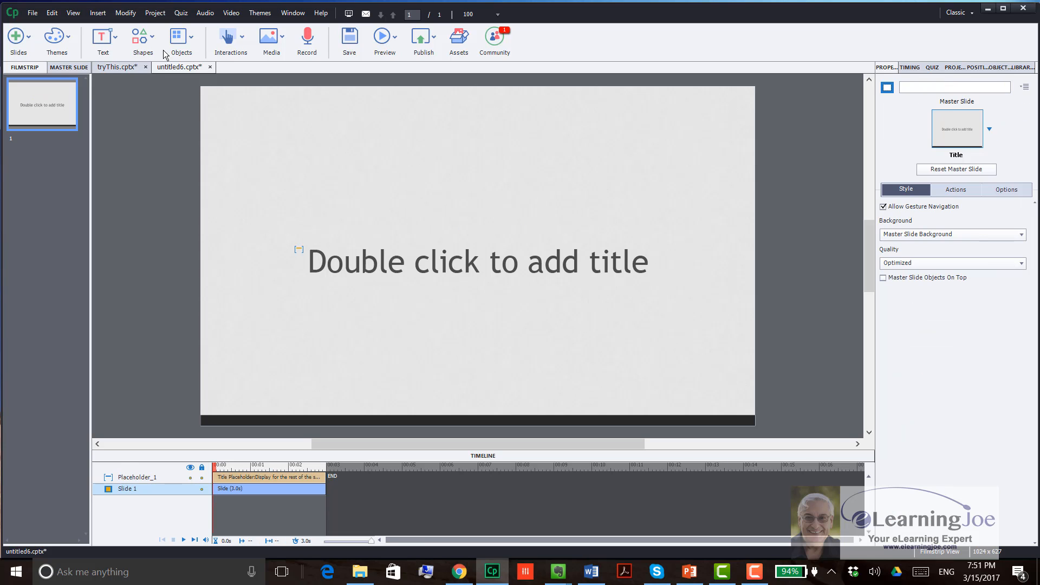
# Step: Return to the tryThis.cptx project and delete the pasted button from the Introduction slide
pyautogui.click(117, 67)
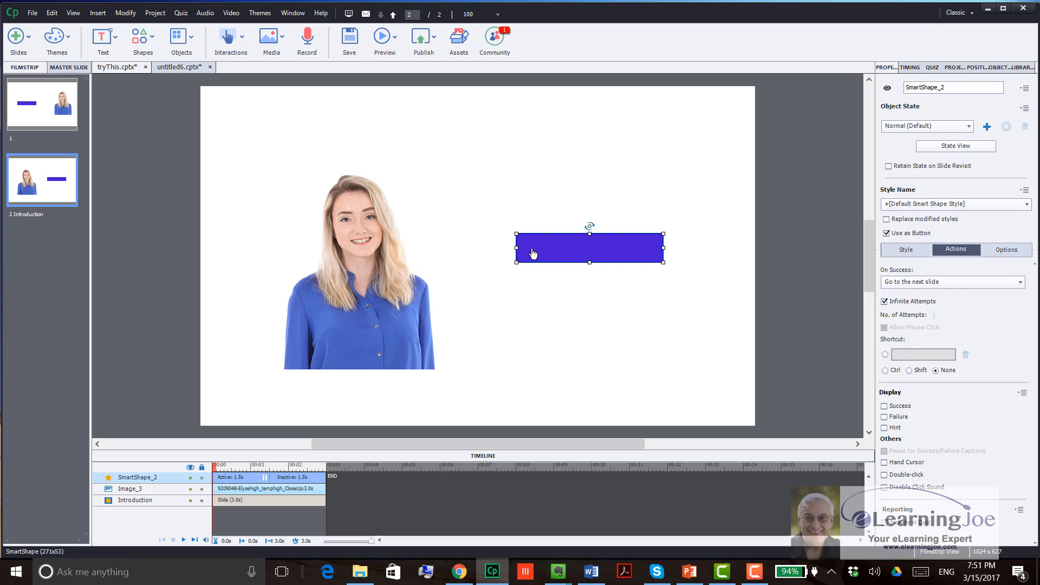
pyautogui.click(564, 279)
pyautogui.click(560, 259)
pyautogui.press('Delete')
# Step: Add a blank slide after slide 1 and reorder the slides so it follows the Introduction slide
pyautogui.click(22, 103)
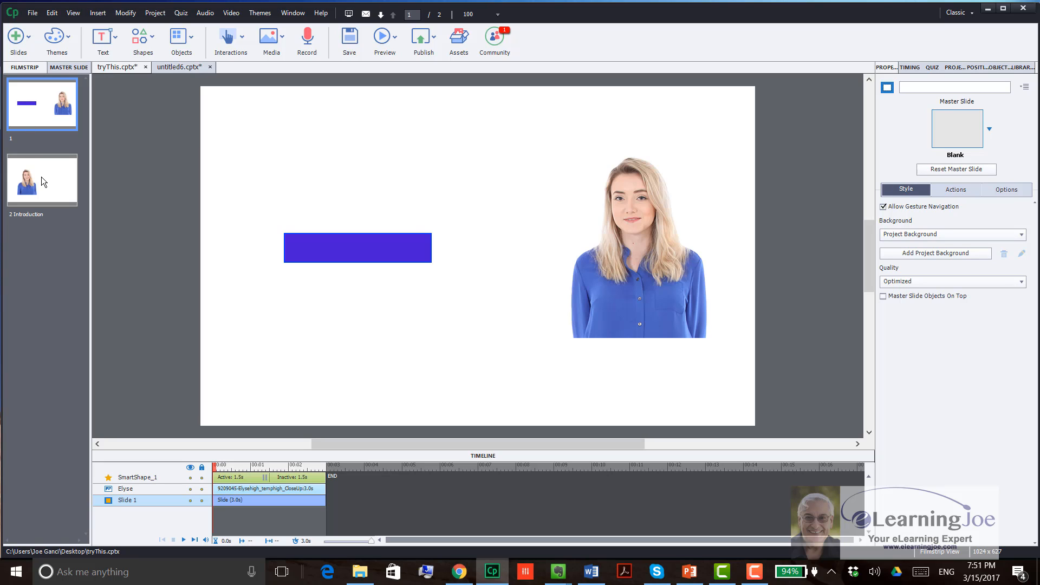
pyautogui.click(17, 50)
pyautogui.click(23, 77)
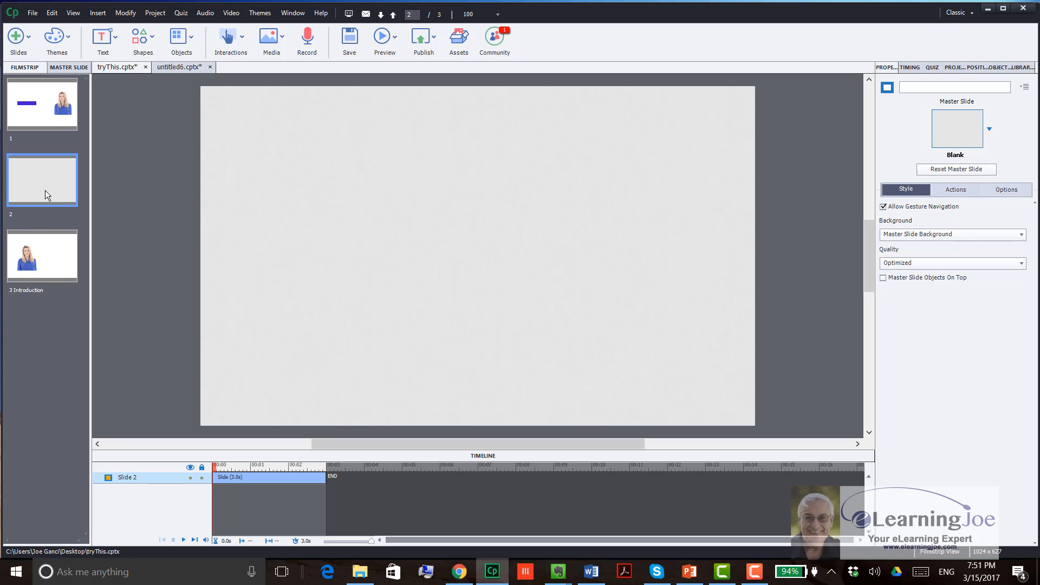
pyautogui.moveTo(51, 245); pyautogui.dragTo(44, 176)
pyautogui.click(47, 250)
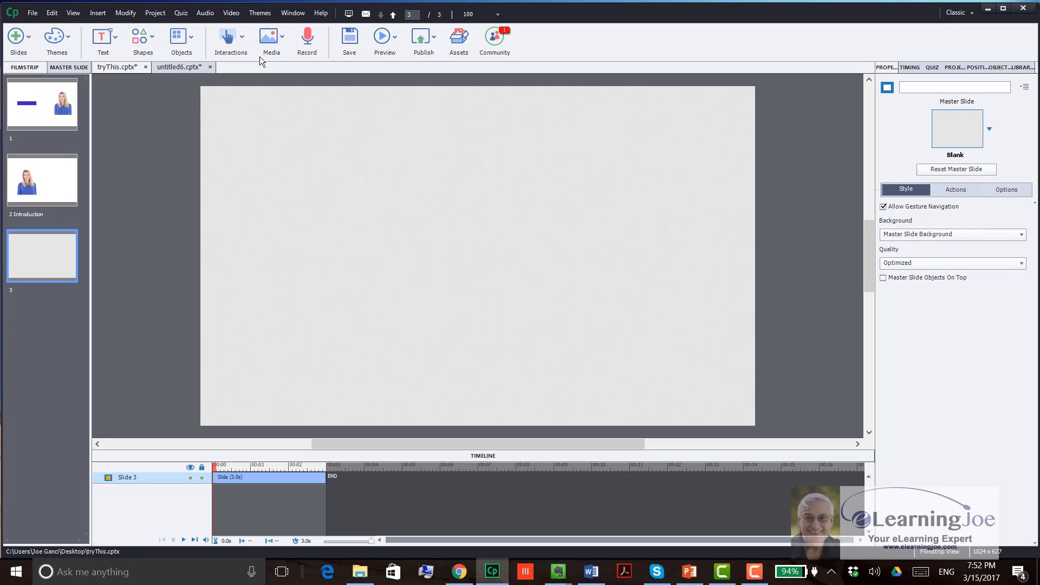
# Step: Insert the close-up of the blue-shirted woman with hands on hips on slide 3 and place her in the slide's lower right area
pyautogui.click(273, 40)
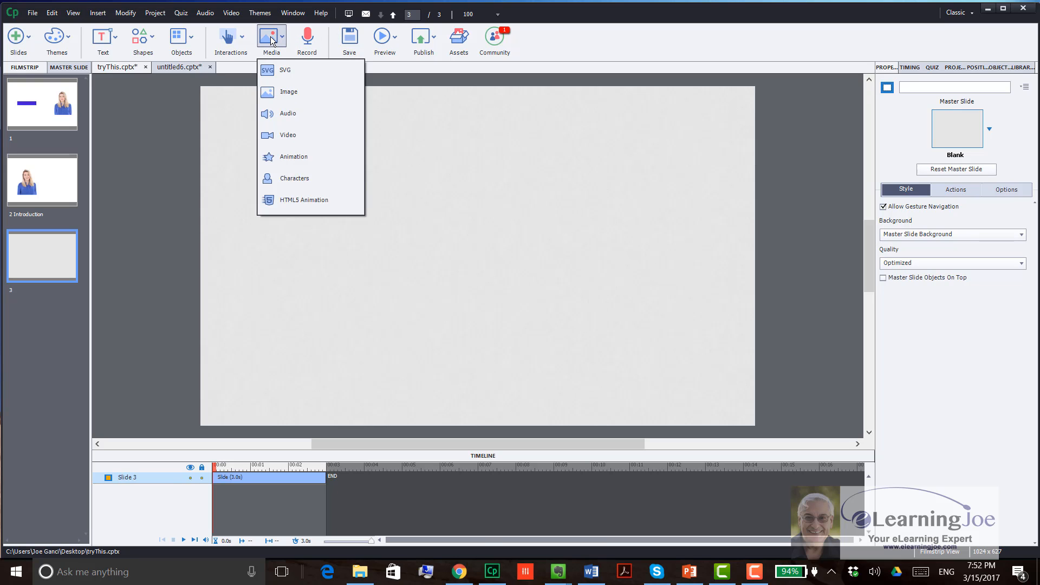
pyautogui.click(325, 179)
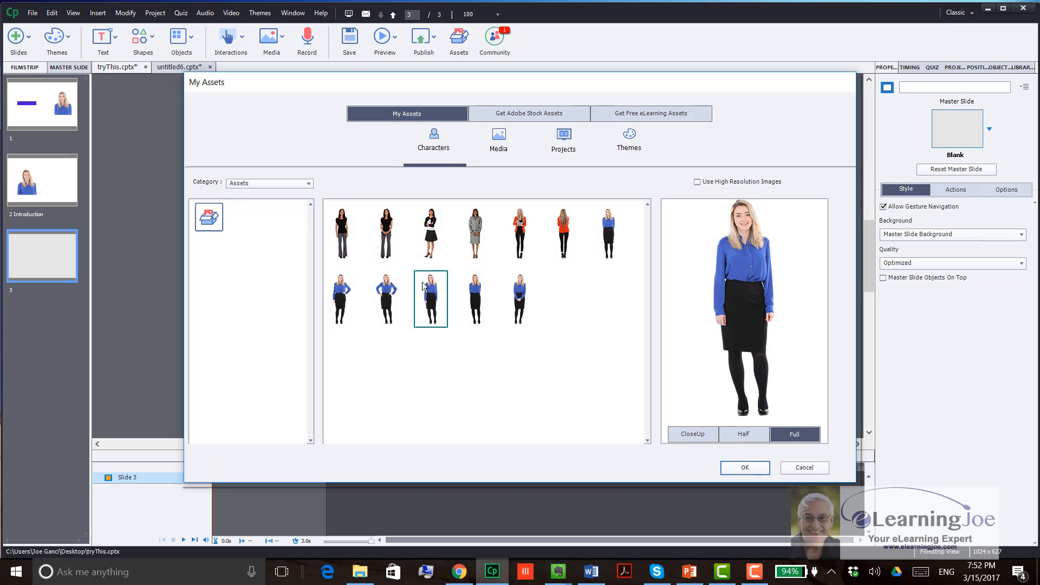
pyautogui.click(694, 436)
pyautogui.click(738, 468)
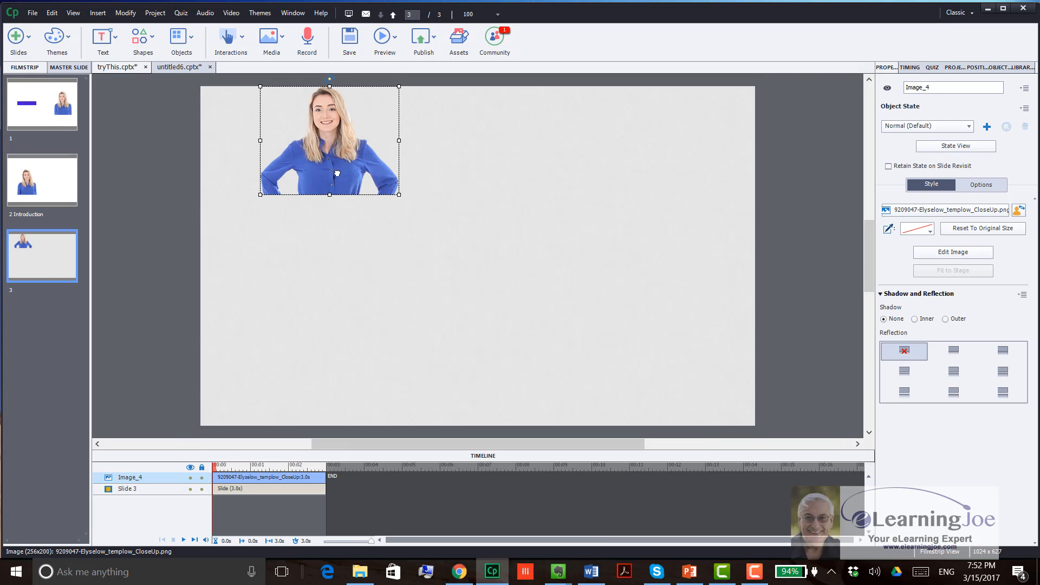
pyautogui.moveTo(336, 173); pyautogui.dragTo(593, 335)
# Step: Set the success action of the slide 1 button to Jump to slide, targeting 2 Introduction
pyautogui.click(65, 98)
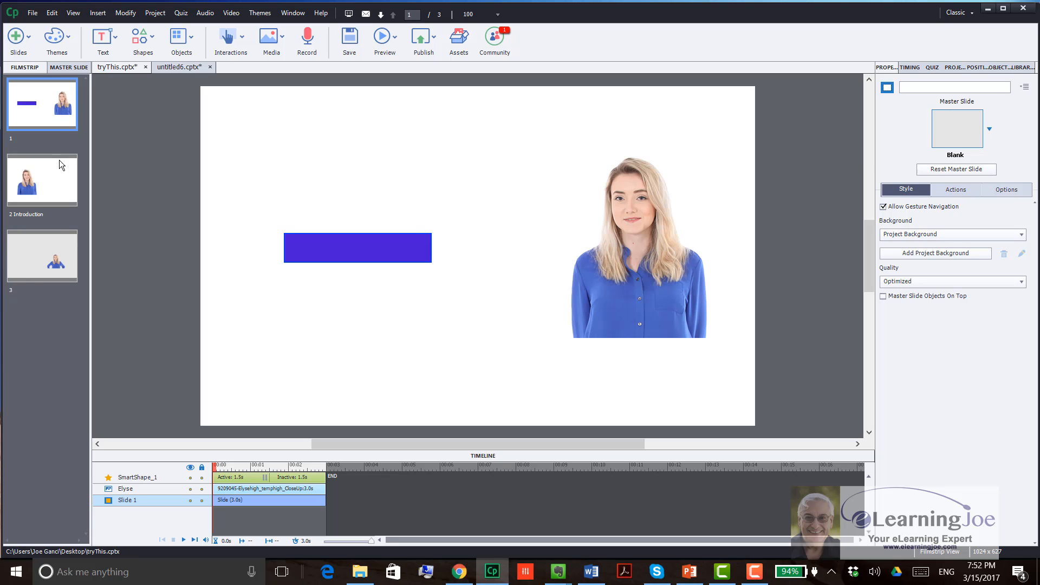
pyautogui.click(354, 257)
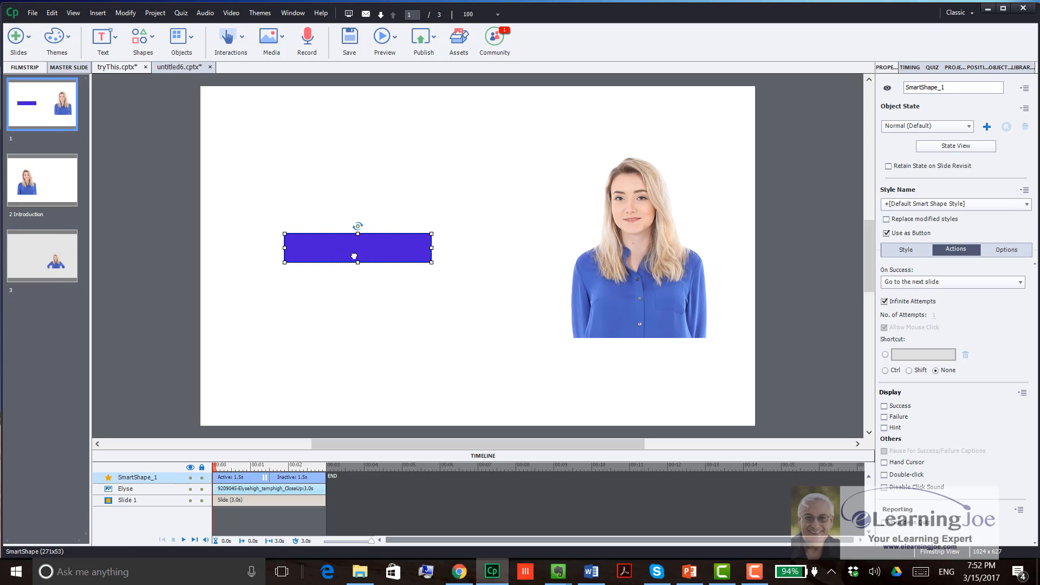
pyautogui.click(955, 282)
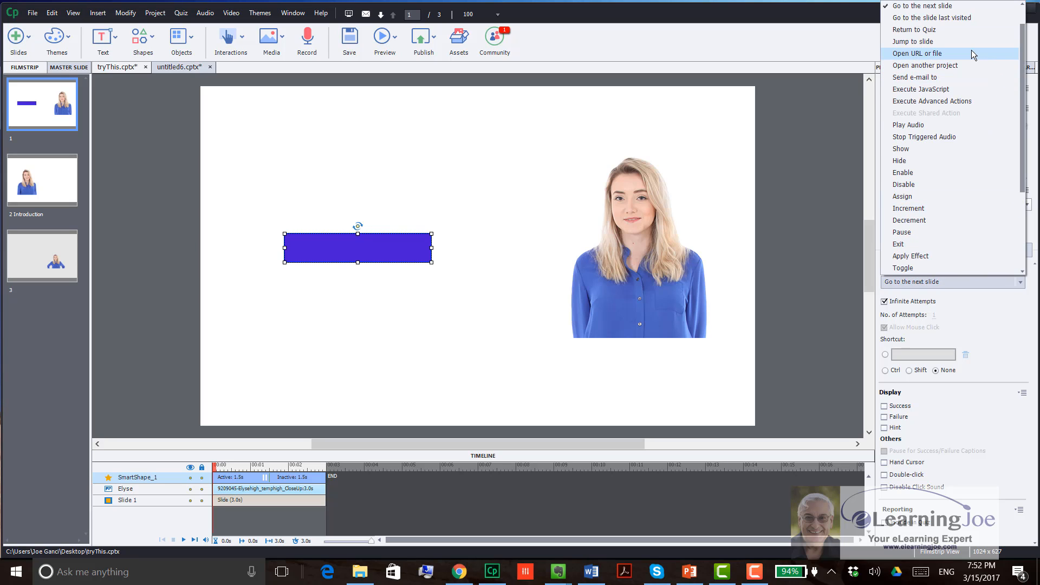
pyautogui.click(957, 41)
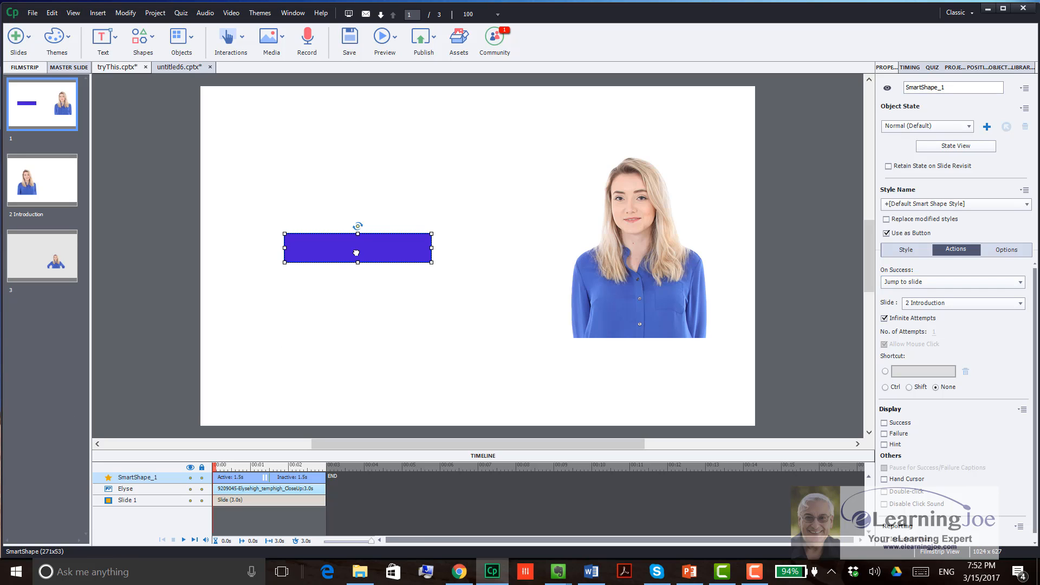
# Step: Copy the purple button from slide 1 and paste it onto slide 3, accepting the copy-paste notice
pyautogui.rightClick(313, 268)
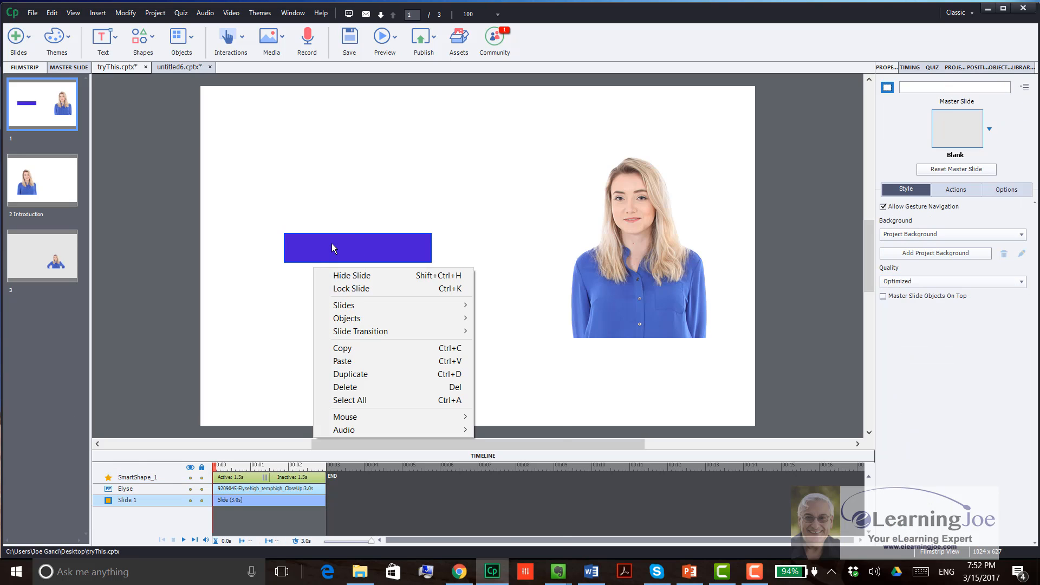
pyautogui.rightClick(331, 242)
pyautogui.click(367, 259)
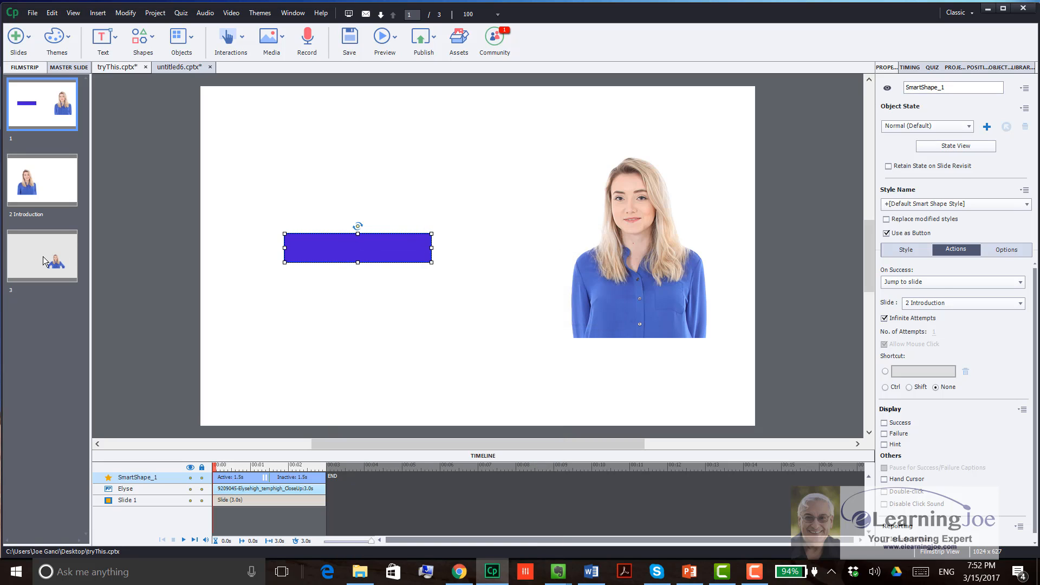
pyautogui.click(43, 256)
pyautogui.rightClick(255, 216)
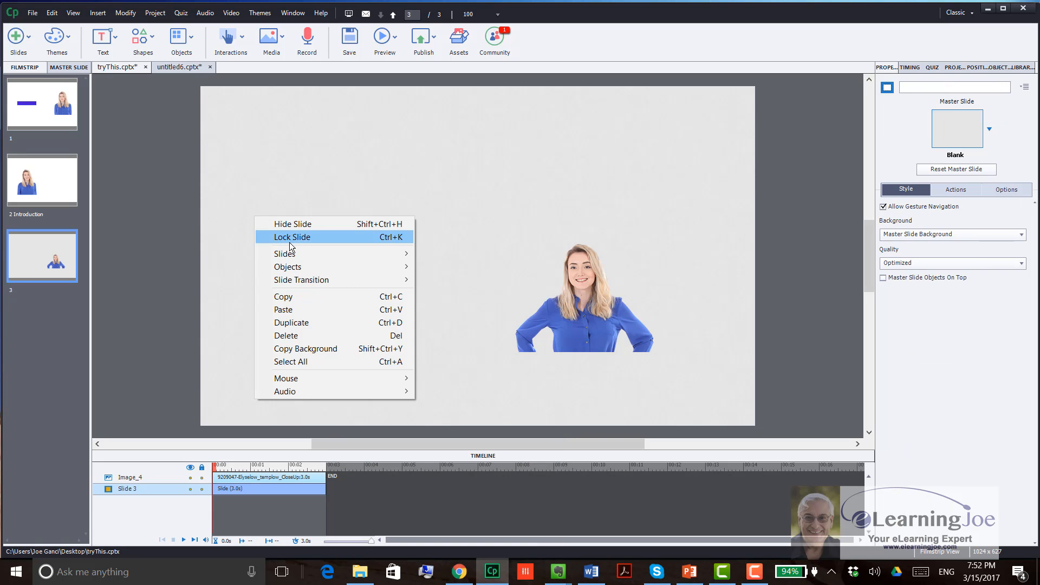
pyautogui.click(293, 309)
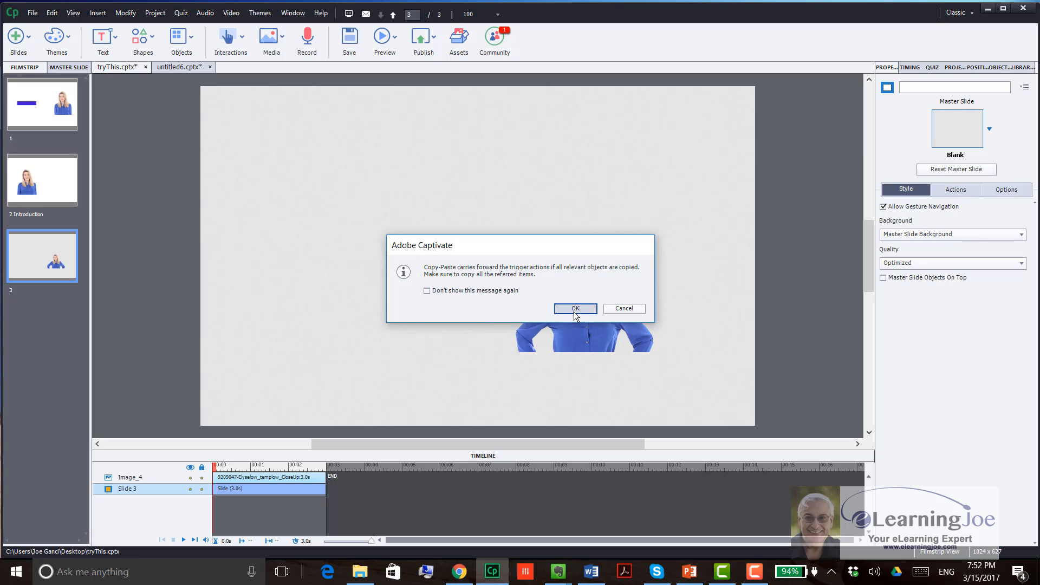
pyautogui.click(575, 308)
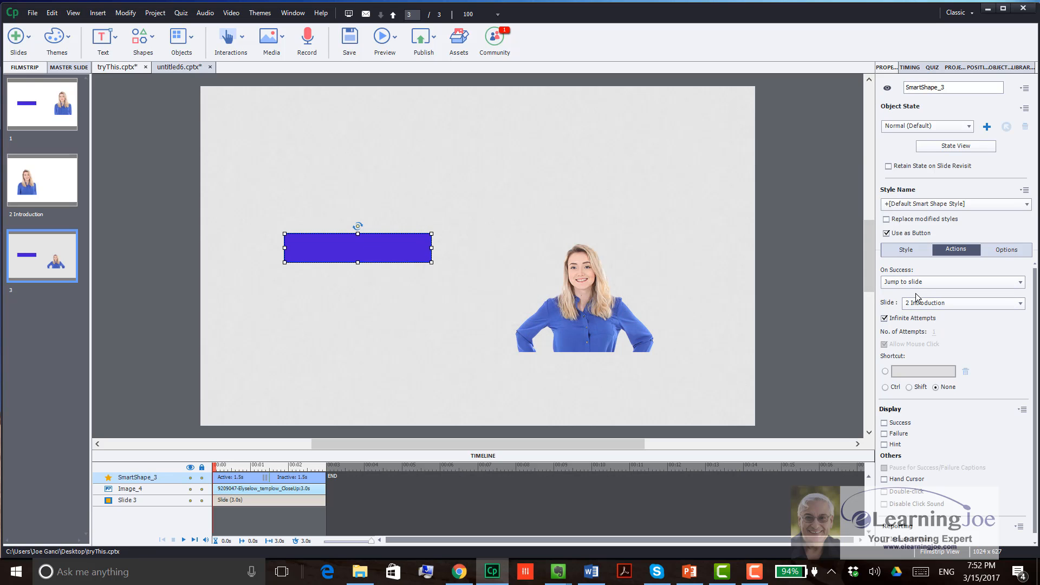
# Step: Switch to the untitled6.cptx project, add a blank slide after slide 1 and label it Introduction
pyautogui.click(167, 67)
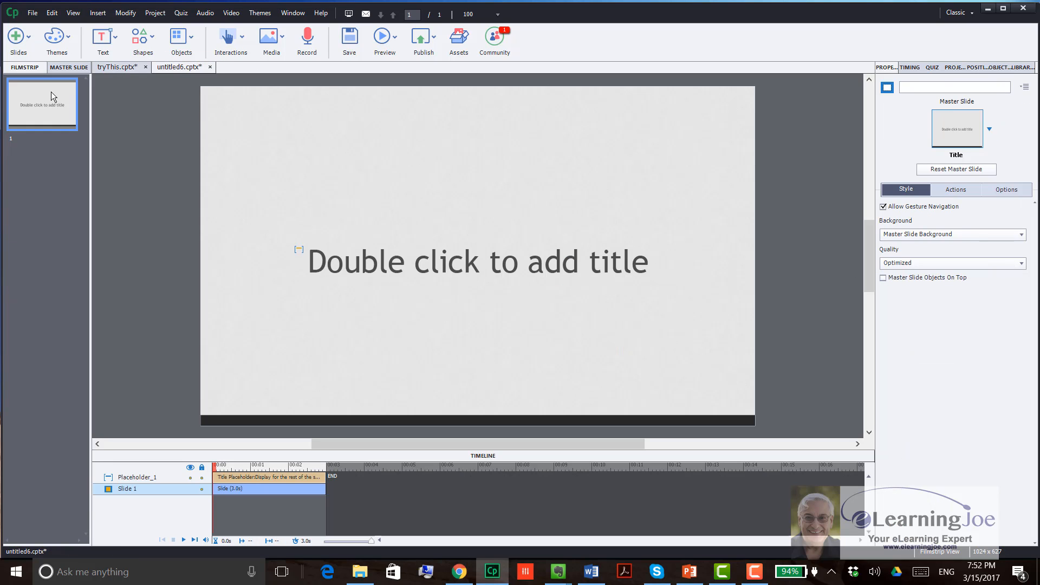
pyautogui.click(15, 34)
pyautogui.click(22, 71)
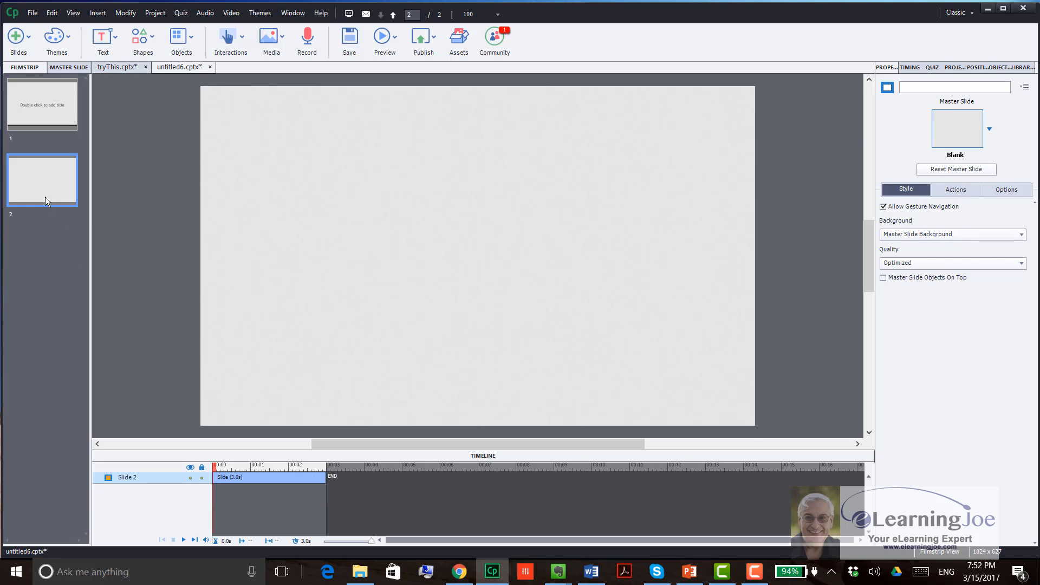
pyautogui.click(926, 85)
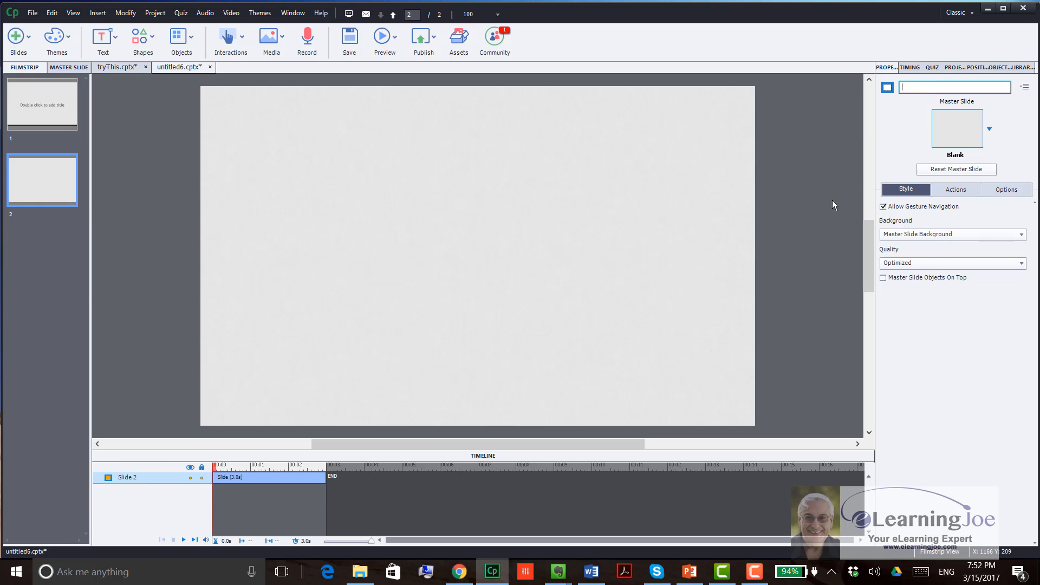
pyautogui.write('Introduction')
pyautogui.press('Return')
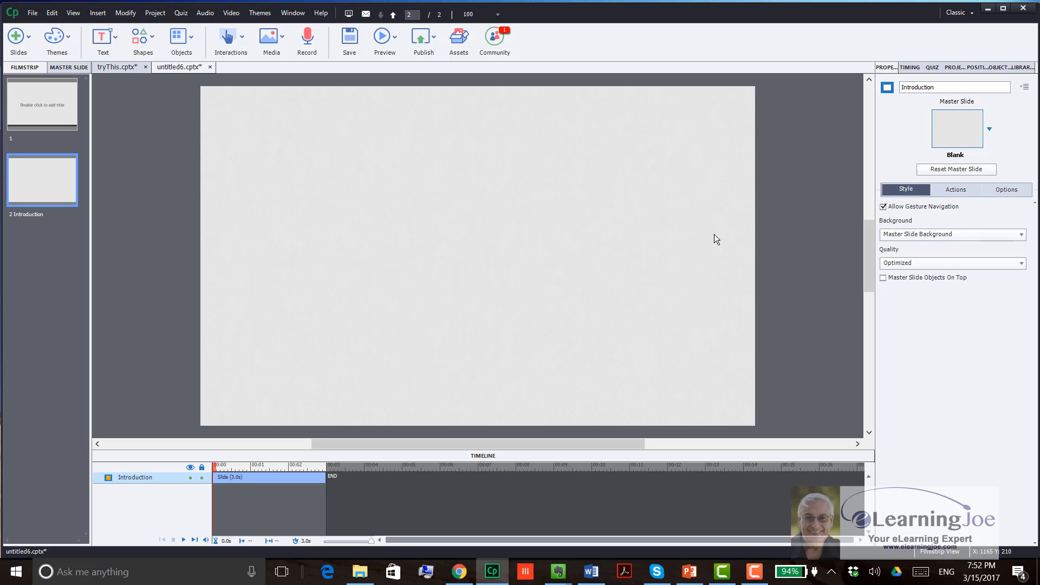
# Step: Paste the copied purple button onto slide 1 of untitled6.cptx, accepting the copy-paste notice
pyautogui.click(35, 104)
pyautogui.rightClick(253, 135)
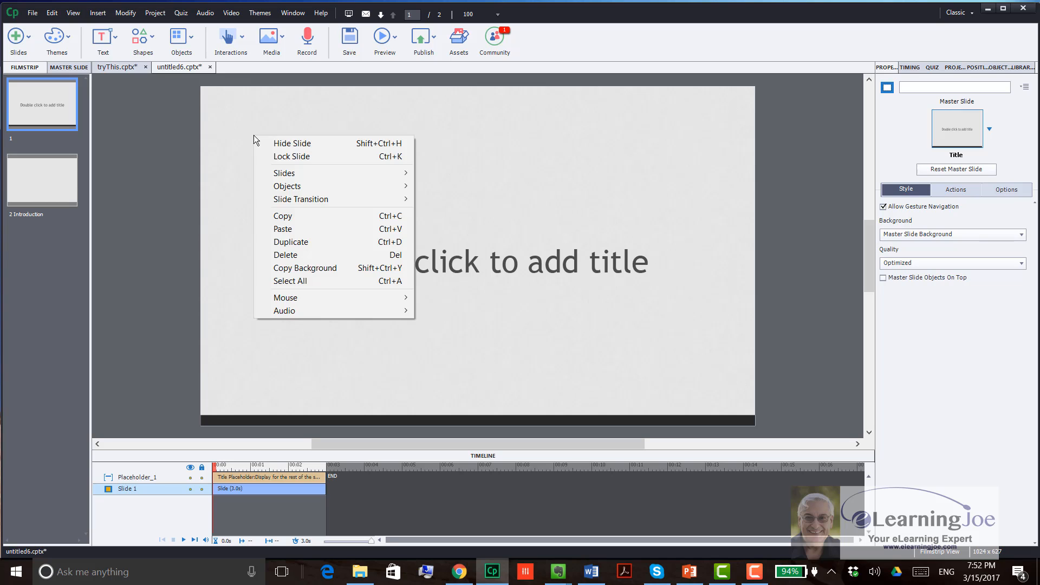
pyautogui.click(324, 228)
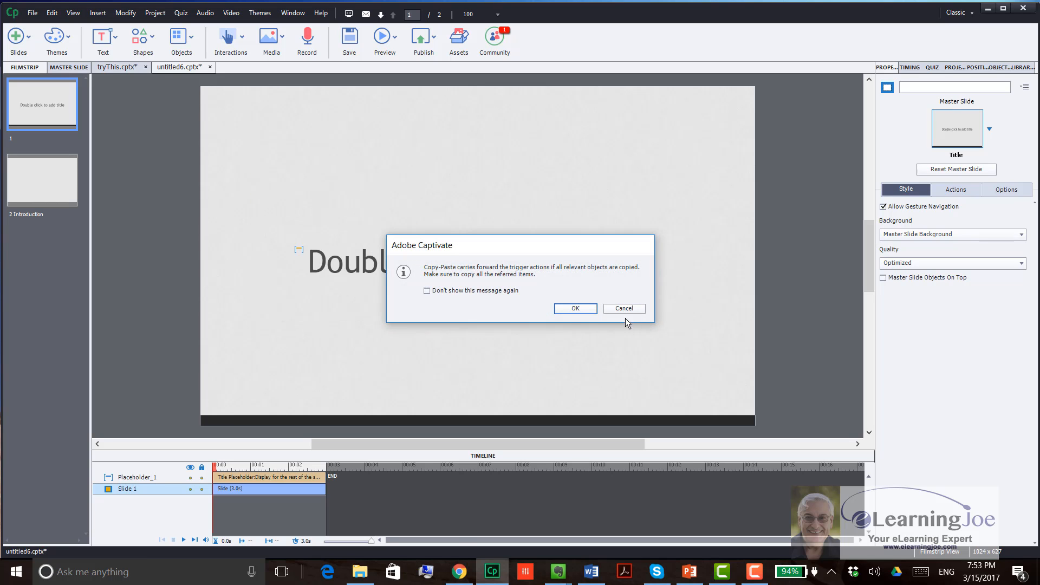
pyautogui.click(576, 308)
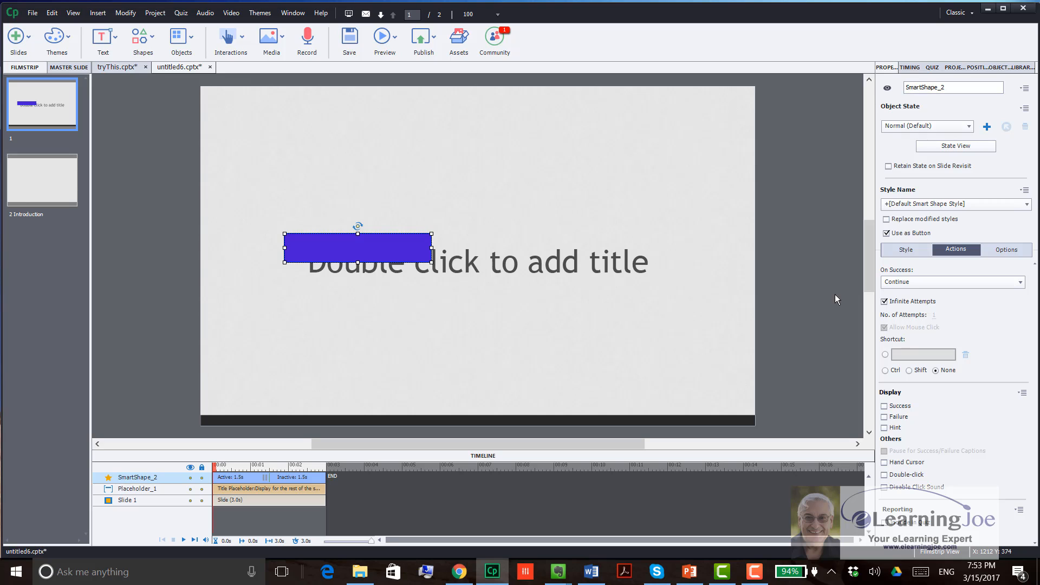
pyautogui.click(123, 68)
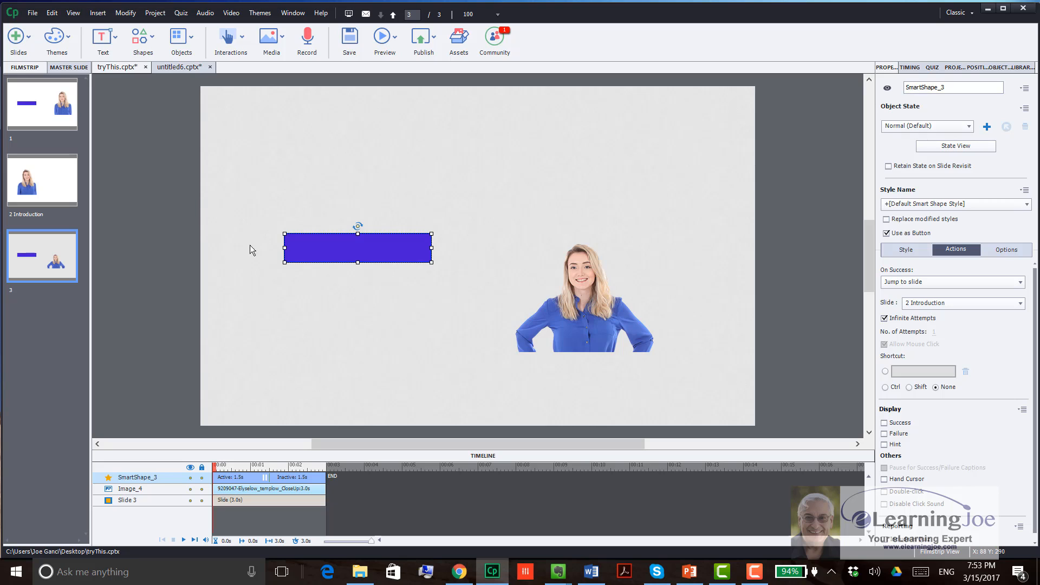
pyautogui.click(167, 68)
pyautogui.hotkey('ctrl', 'v')
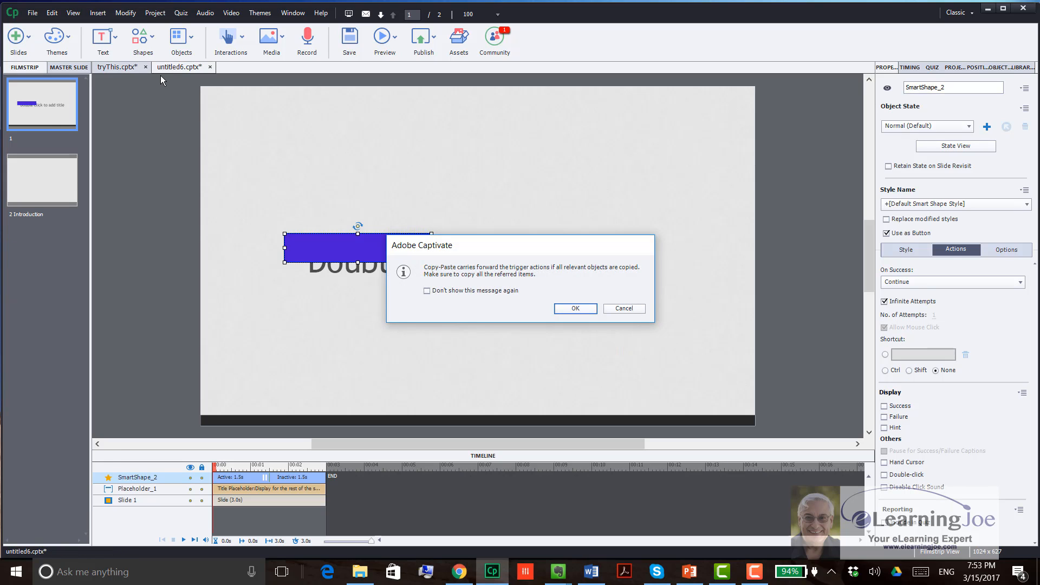
pyautogui.moveTo(467, 179); pyautogui.dragTo(416, 129)
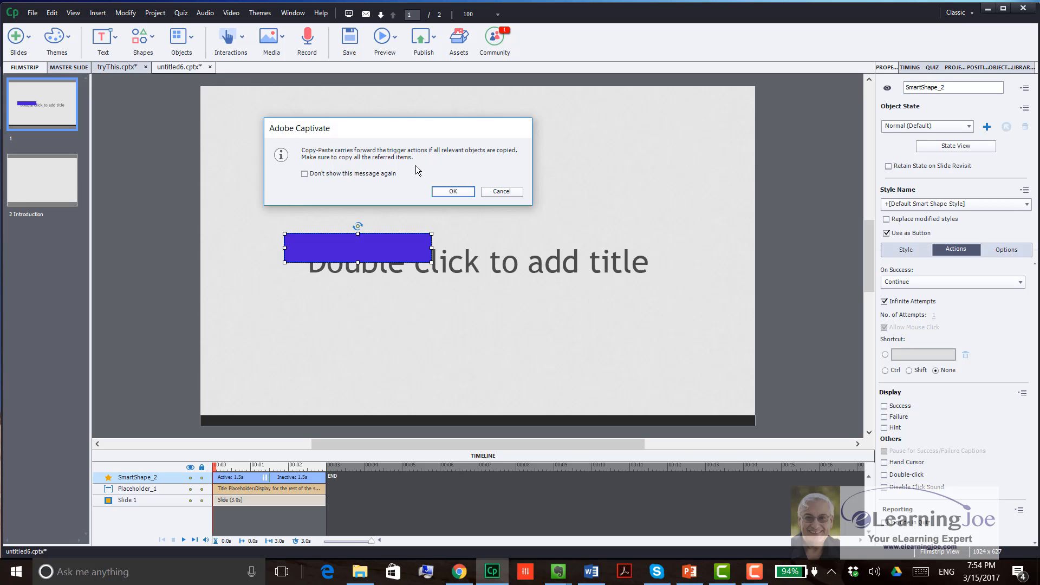
pyautogui.click(502, 192)
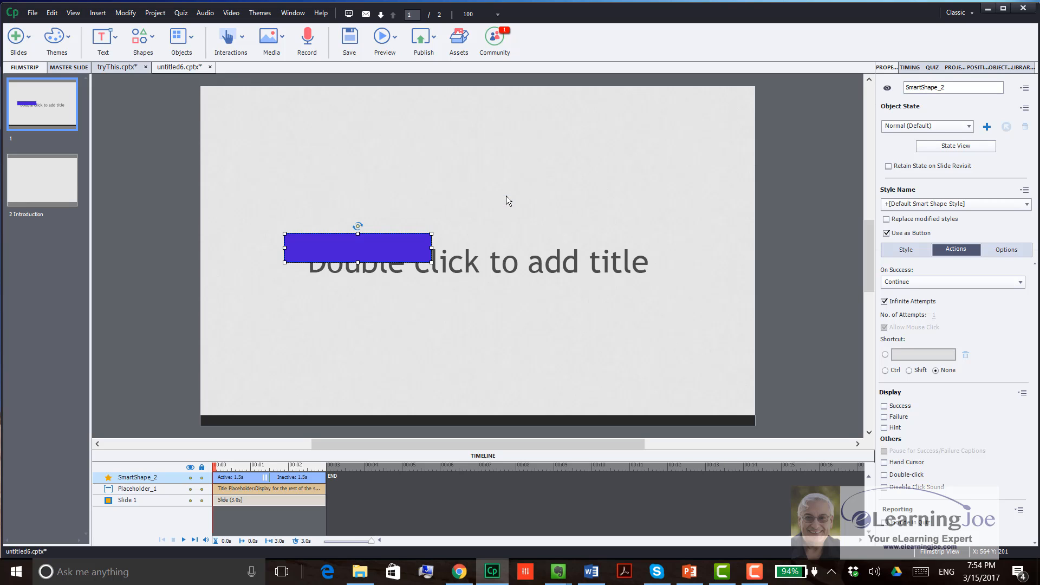
# Step: Try setting the success action of the slide 3 button in tryThis.cptx to Execute Advanced Actions
pyautogui.click(108, 70)
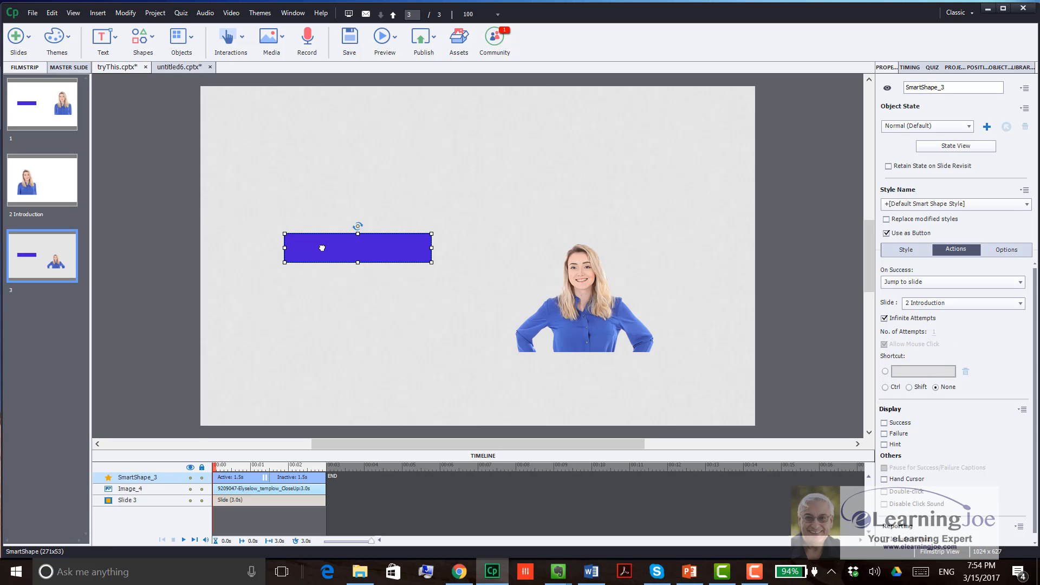
pyautogui.moveTo(322, 247); pyautogui.dragTo(306, 204)
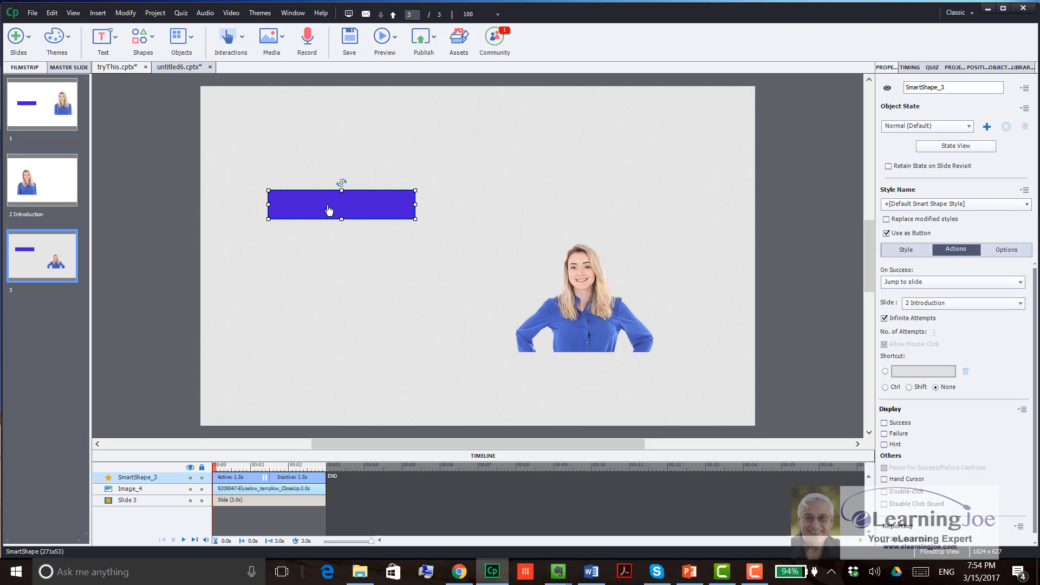
pyautogui.click(938, 279)
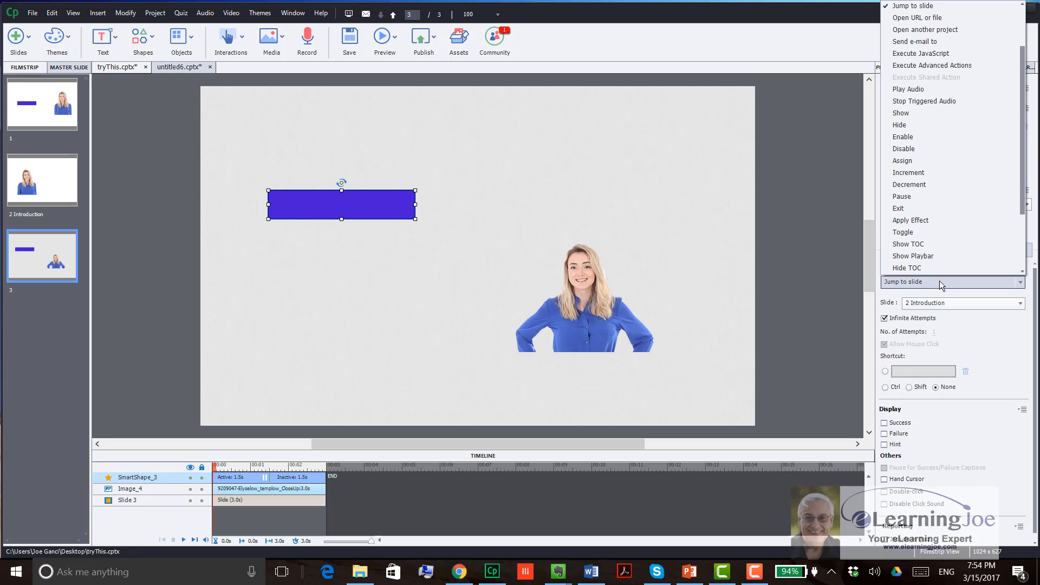
pyautogui.click(948, 66)
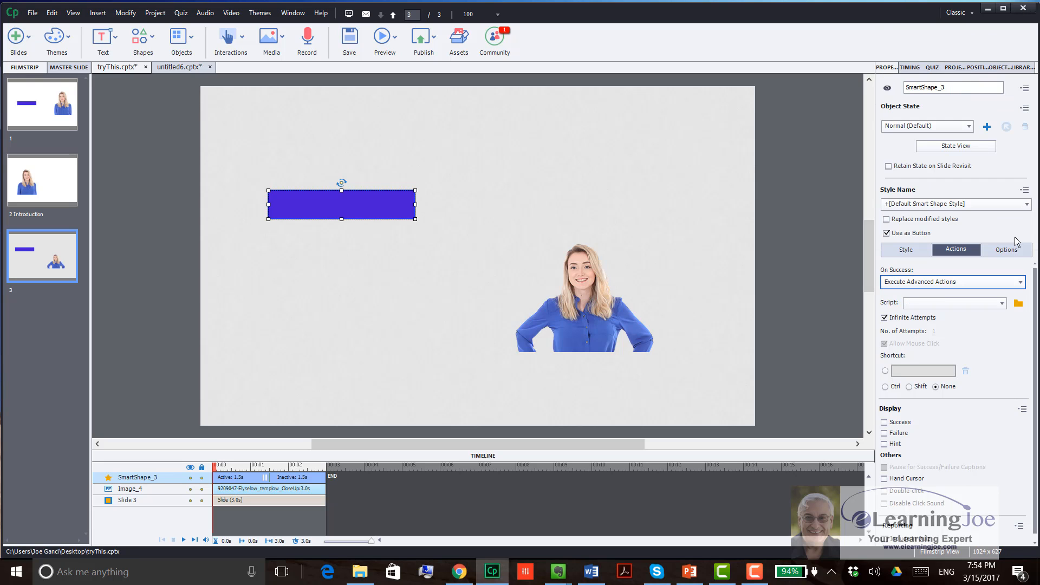
pyautogui.click(1018, 304)
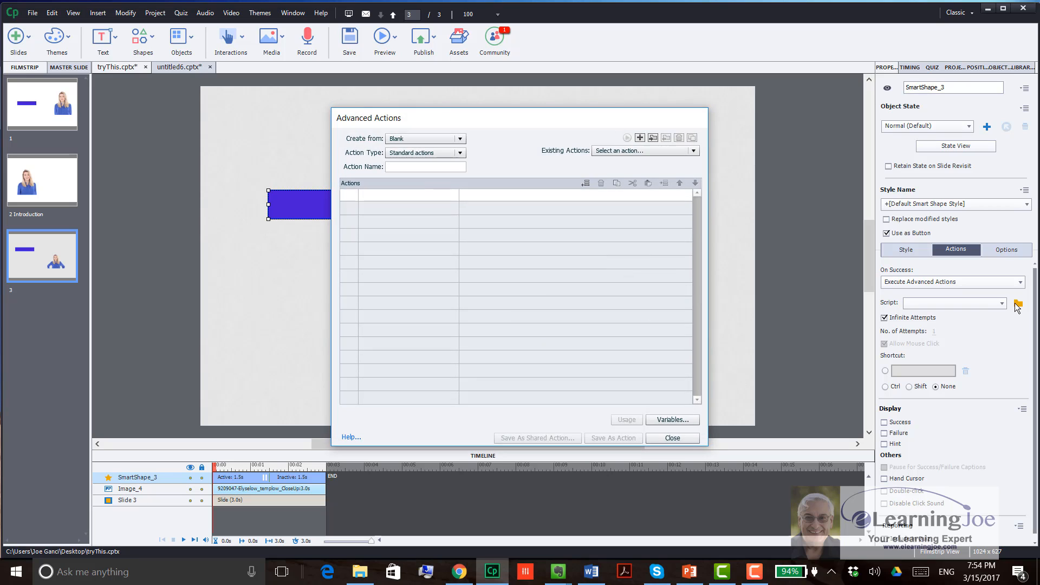
pyautogui.moveTo(603, 116); pyautogui.dragTo(421, 94)
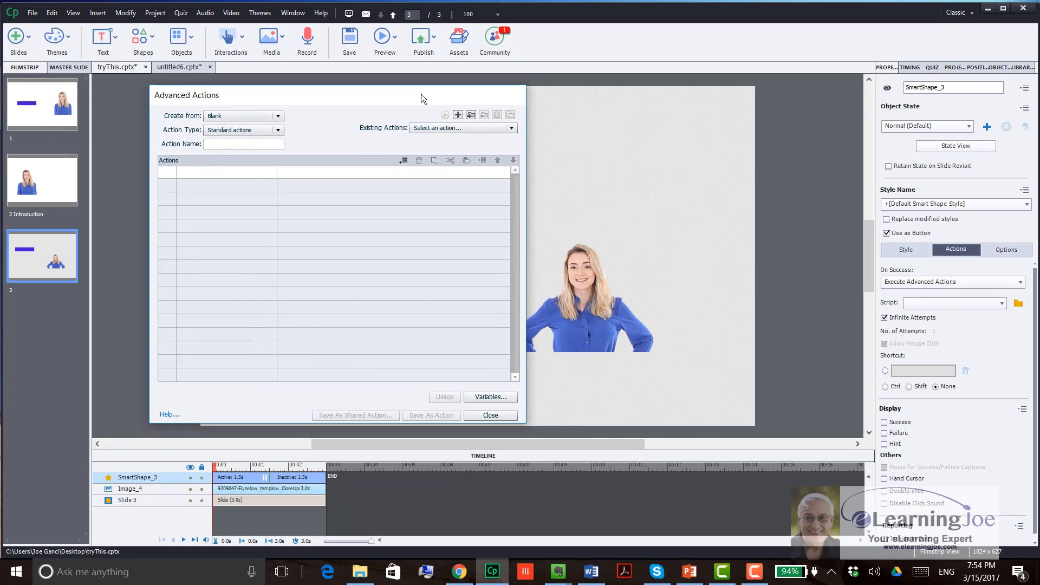
pyautogui.click(506, 415)
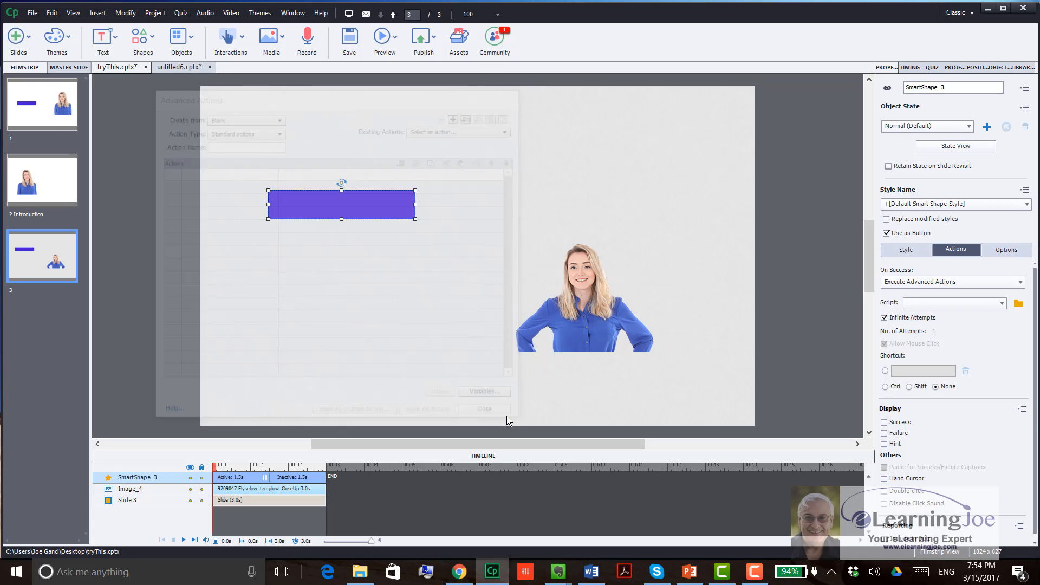
# Step: Delete the purple button from slide 3 of tryThis.cptx
pyautogui.moveTo(338, 207); pyautogui.dragTo(336, 207)
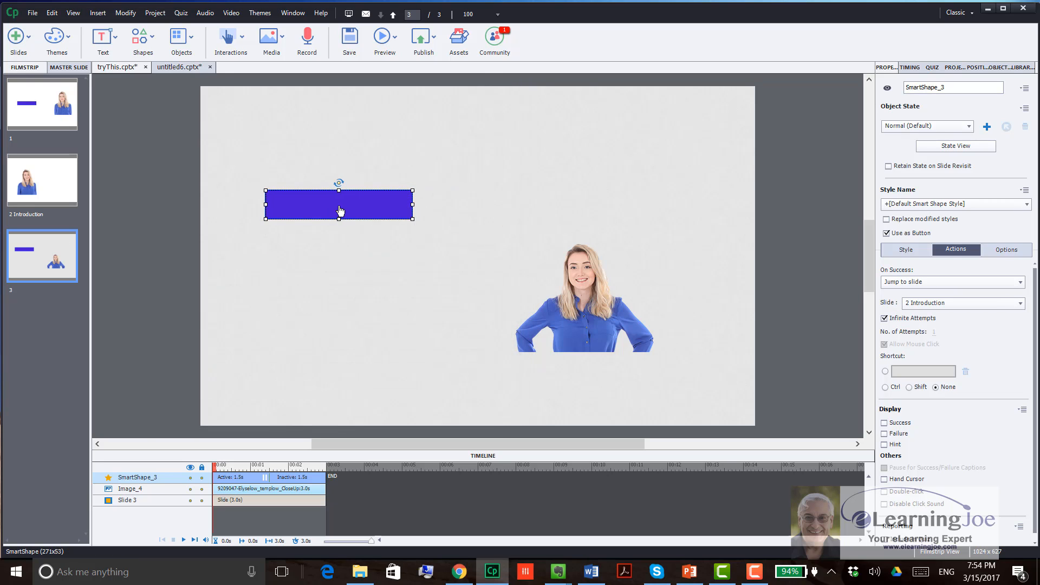
pyautogui.click(233, 139)
pyautogui.click(638, 301)
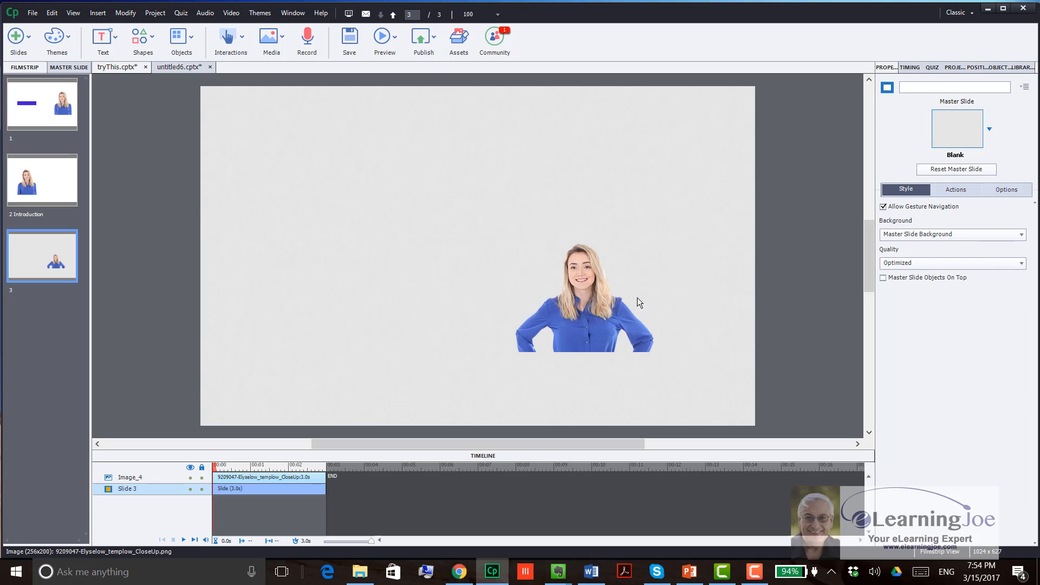
# Step: Set the slide 1 button's success action to Execute Advanced Actions and name a new standard action playAndShow
pyautogui.click(74, 107)
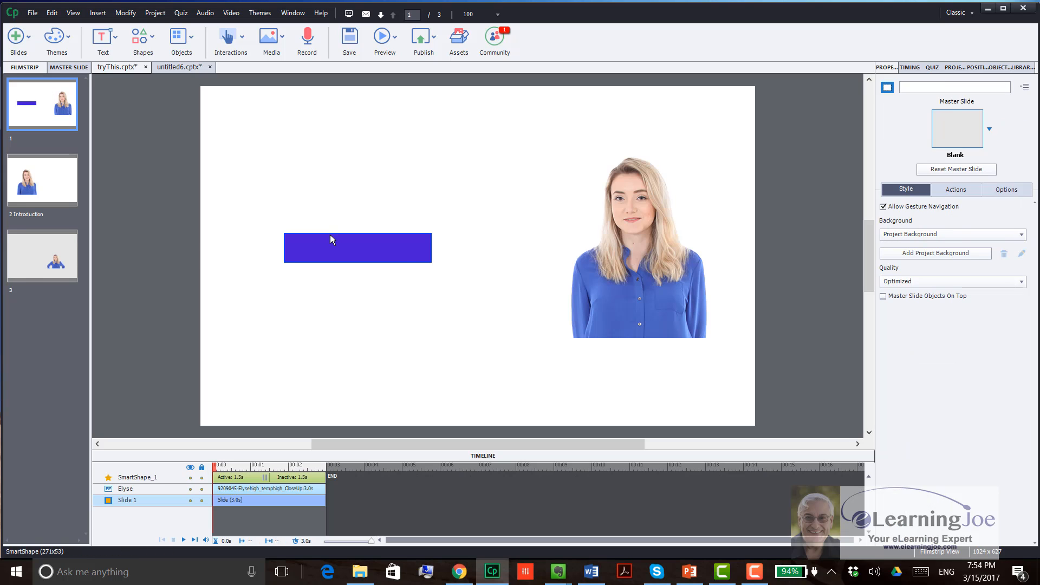
pyautogui.click(330, 246)
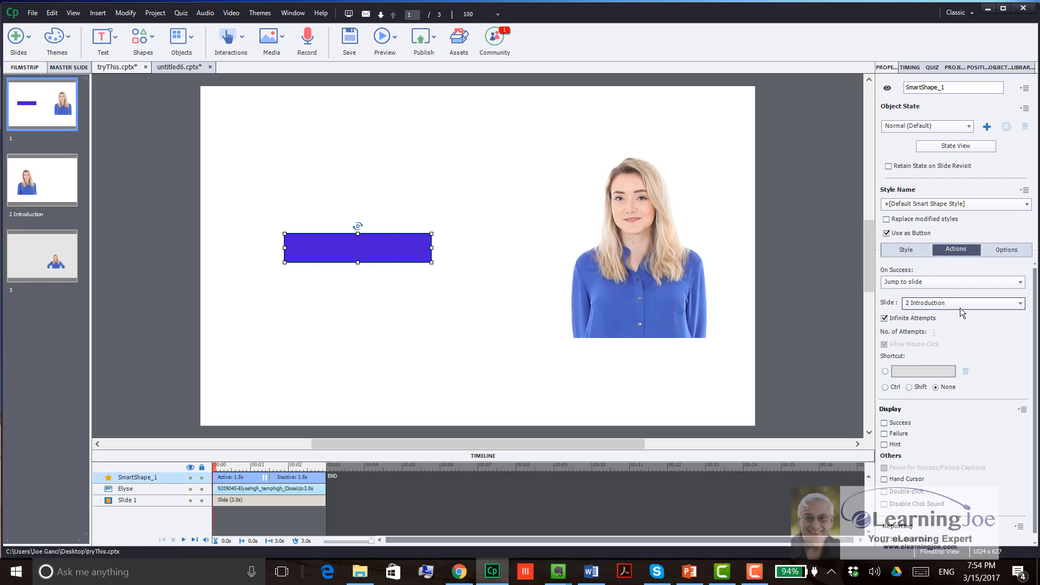
pyautogui.click(980, 284)
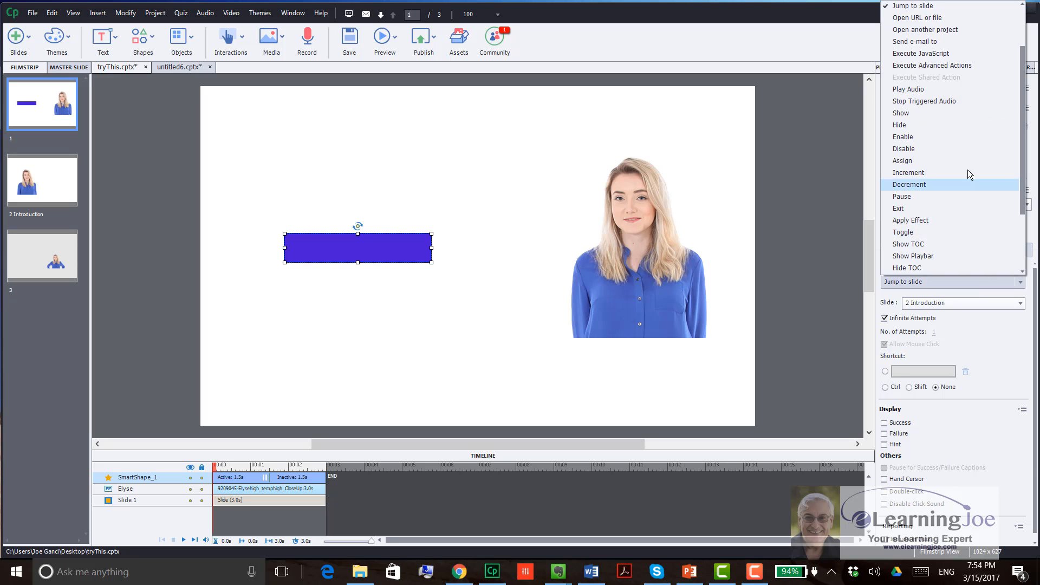
pyautogui.click(960, 68)
pyautogui.click(1018, 304)
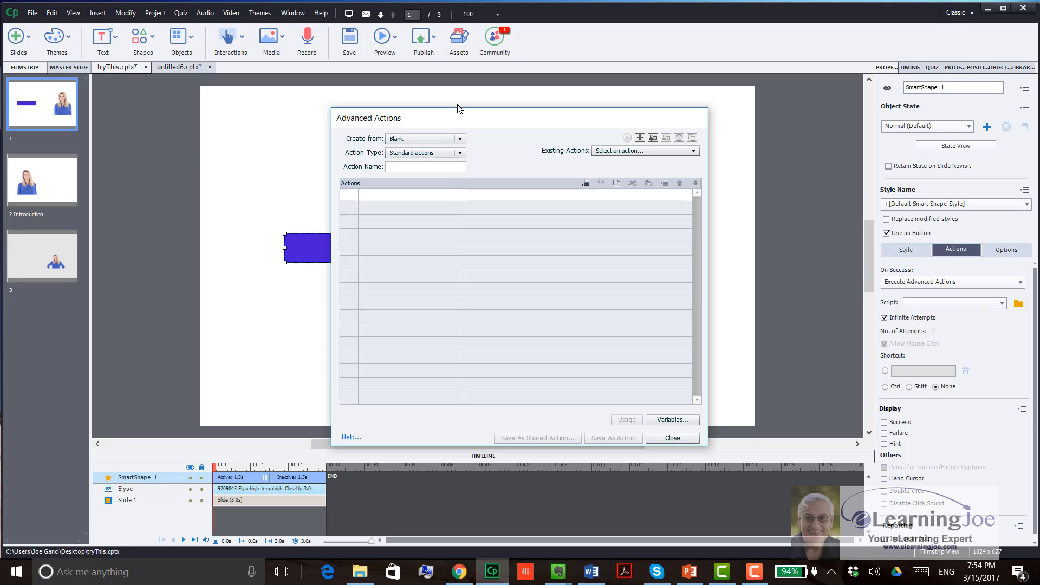
pyautogui.click(425, 165)
pyautogui.write('p')
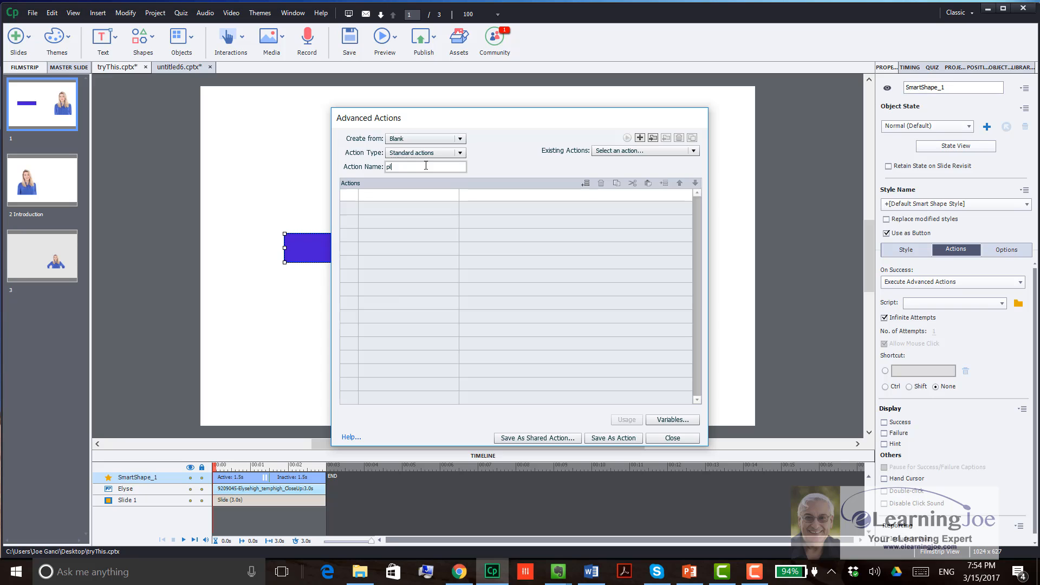
pyautogui.write('layAndShow')
# Step: Add a Play Audio command to the advanced action using the ocean-waves-1_MJ6HczVd.mp3 sound file
pyautogui.click(405, 196)
pyautogui.click(404, 196)
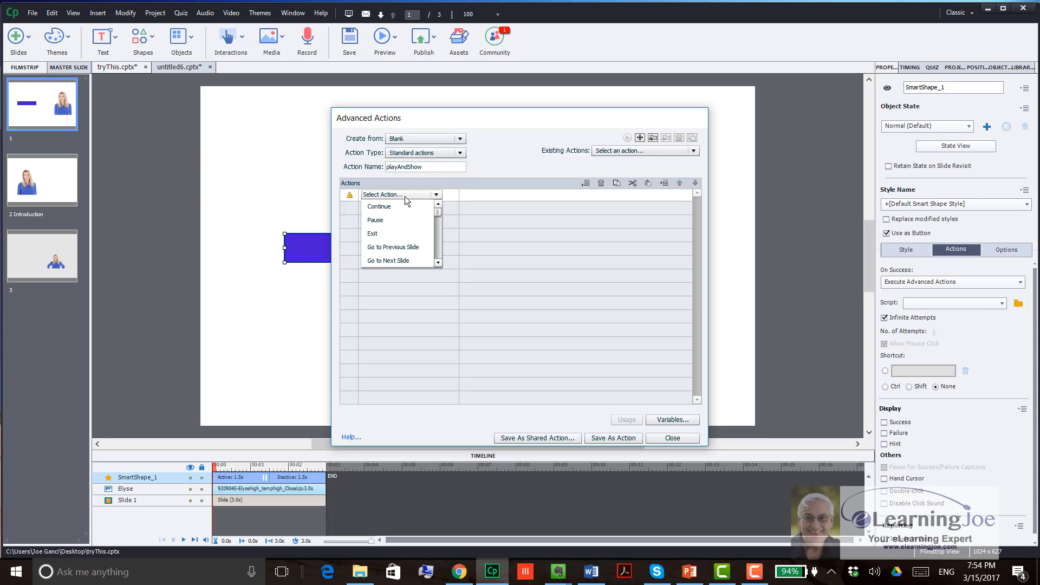
pyautogui.scroll(-1, 418, 248)
pyautogui.scroll(-1, 418, 248)
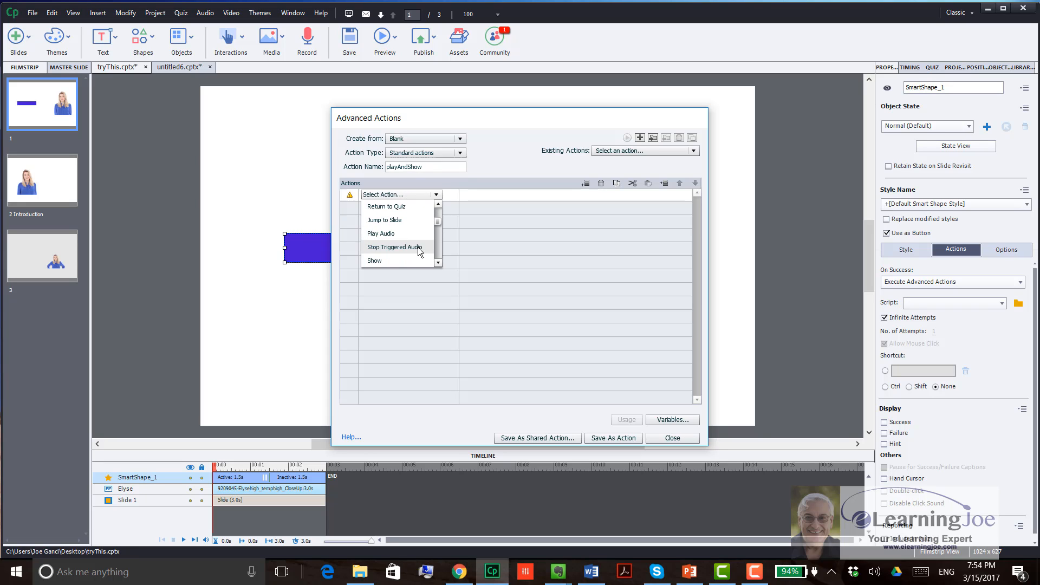
pyautogui.click(411, 235)
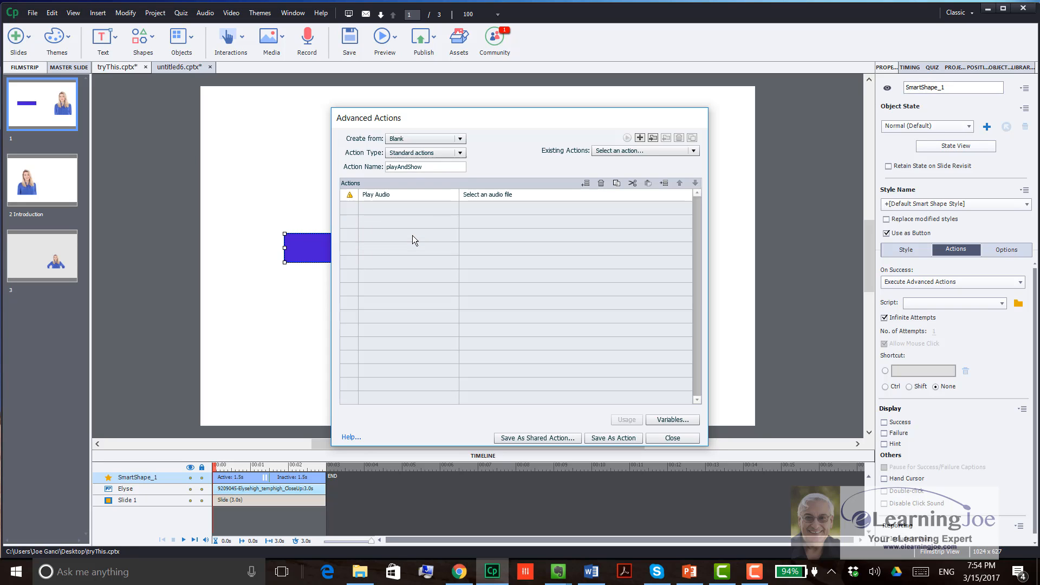
pyautogui.click(497, 196)
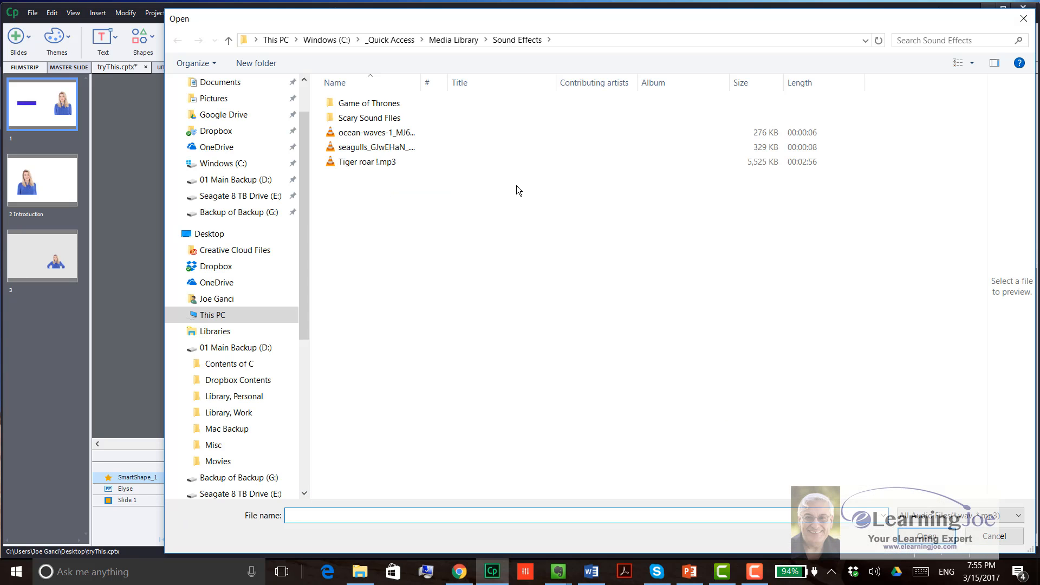
pyautogui.click(369, 132)
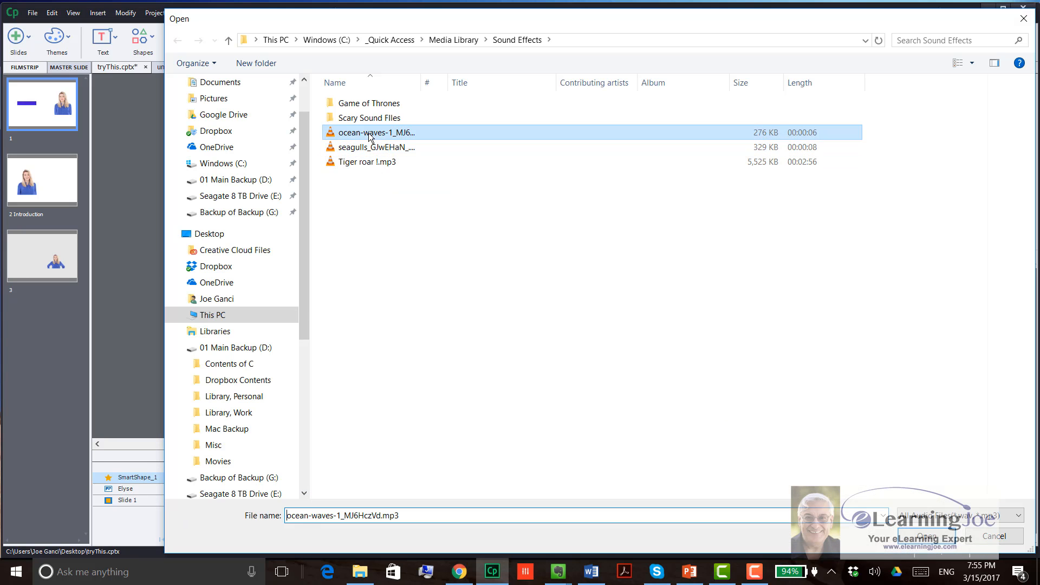
pyautogui.click(922, 530)
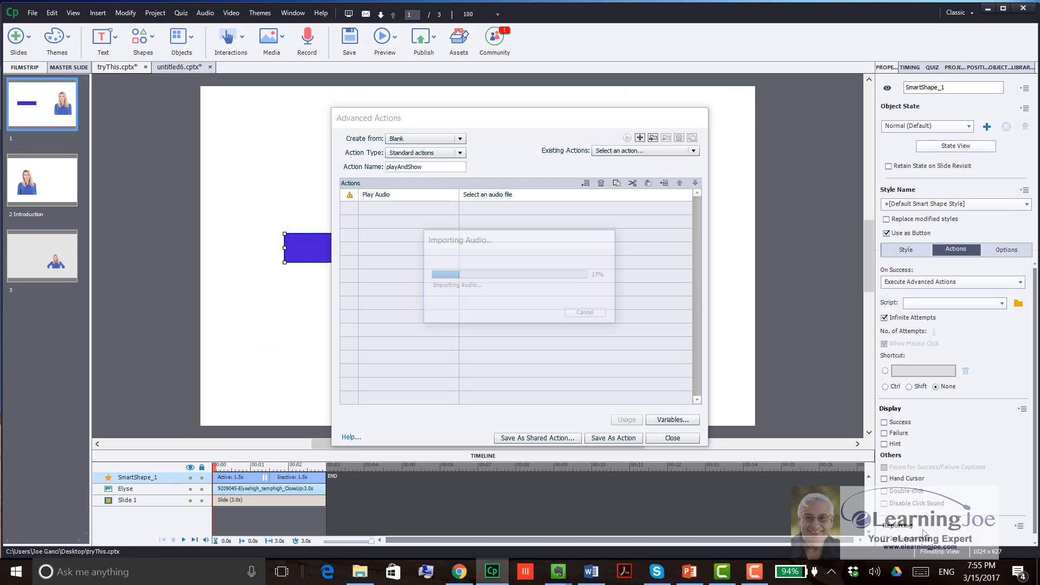
# Step: Add a Show command for the Elyse image as the second line of the advanced action
pyautogui.doubleClick(387, 208)
pyautogui.click(386, 208)
pyautogui.press('s')
pyautogui.press('s')
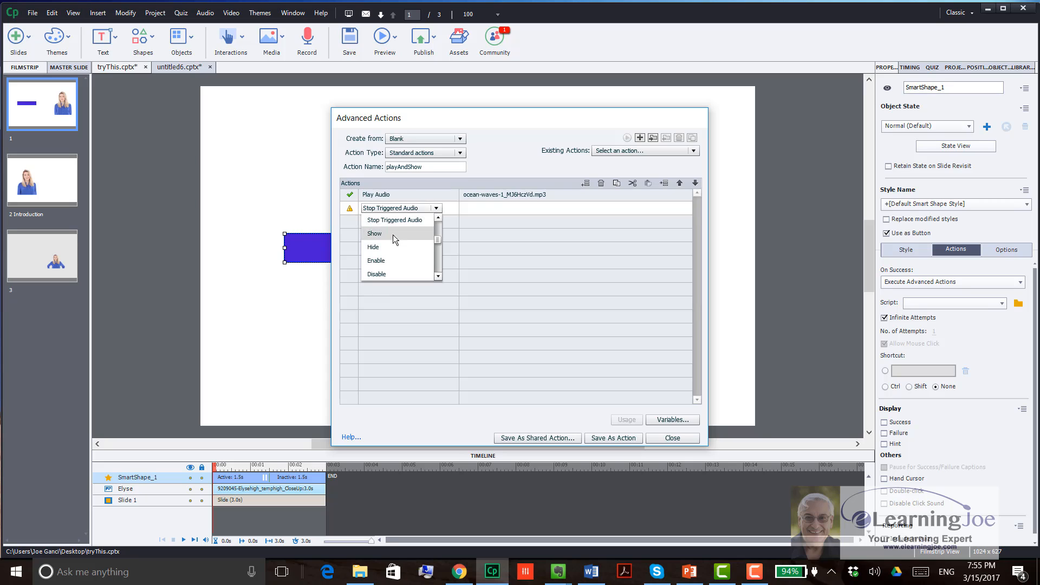
pyautogui.click(392, 235)
pyautogui.click(501, 223)
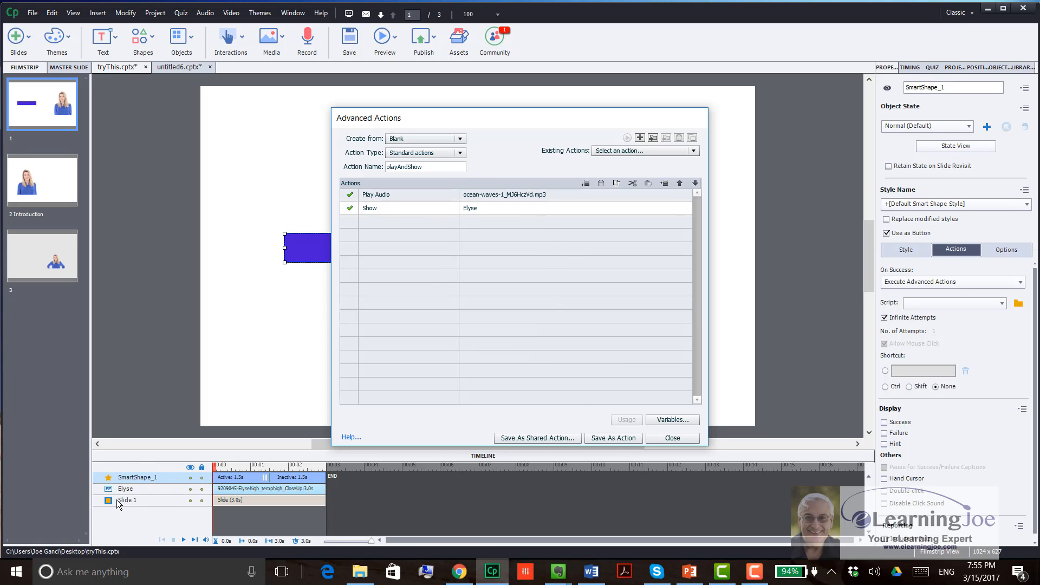
# Step: Save the playAndShow action and close the Advanced Actions dialog
pyautogui.click(613, 437)
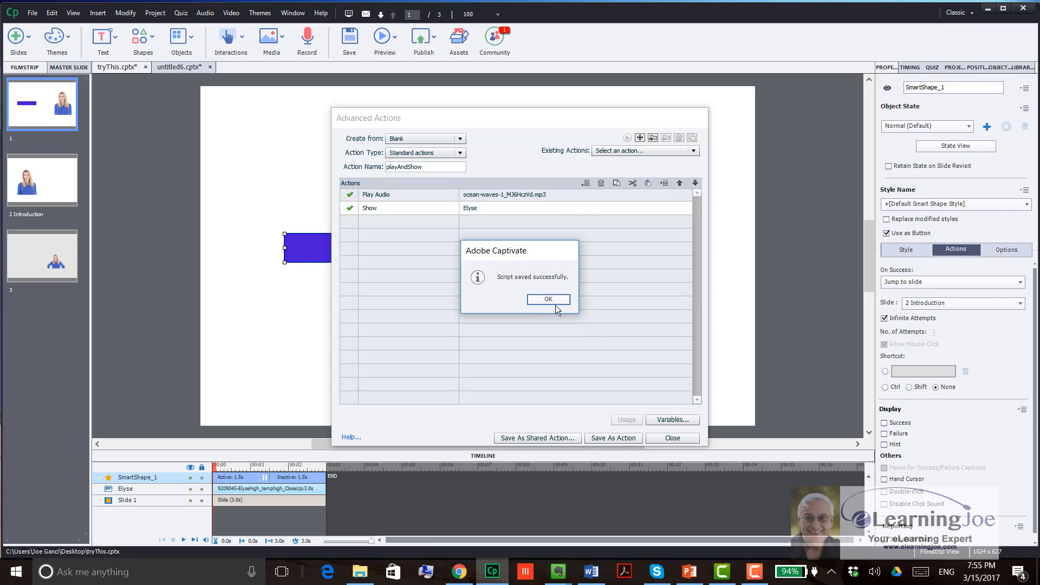
pyautogui.click(548, 299)
pyautogui.click(671, 439)
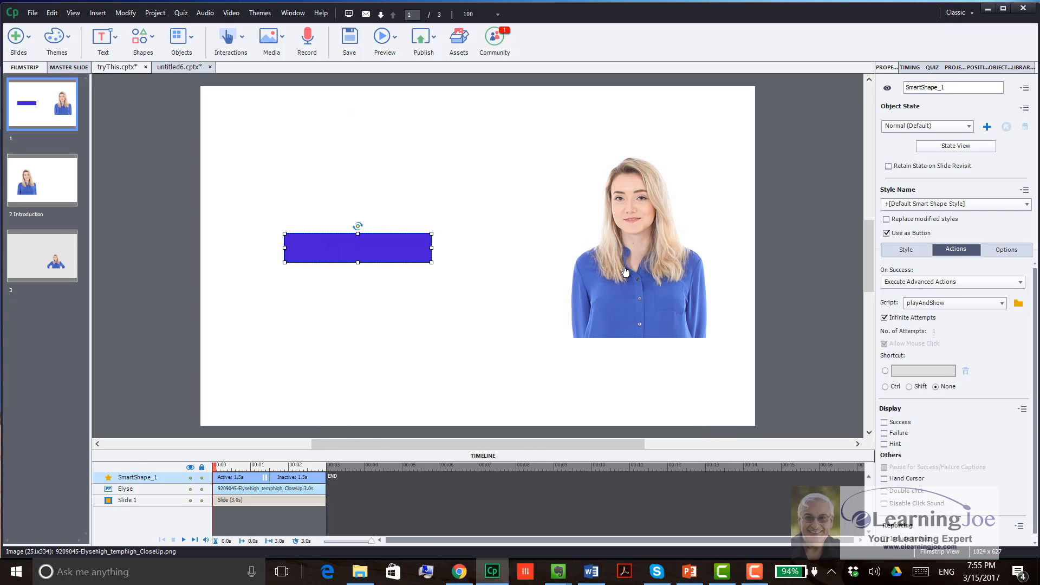
# Step: Make the Elyse image on slide 1 initially hidden in the output and start a preview
pyautogui.click(639, 249)
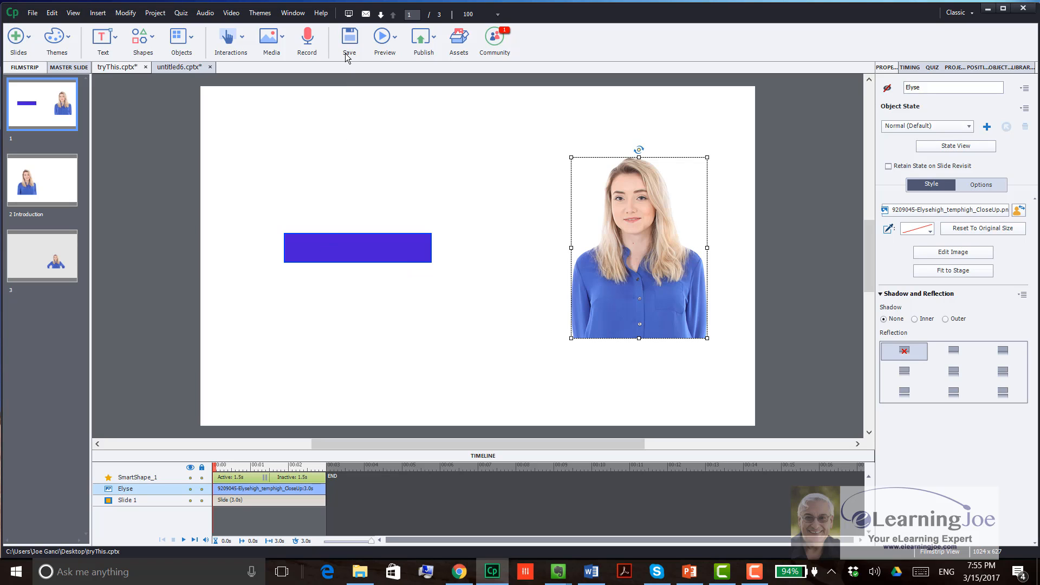
pyautogui.click(381, 39)
pyautogui.click(401, 91)
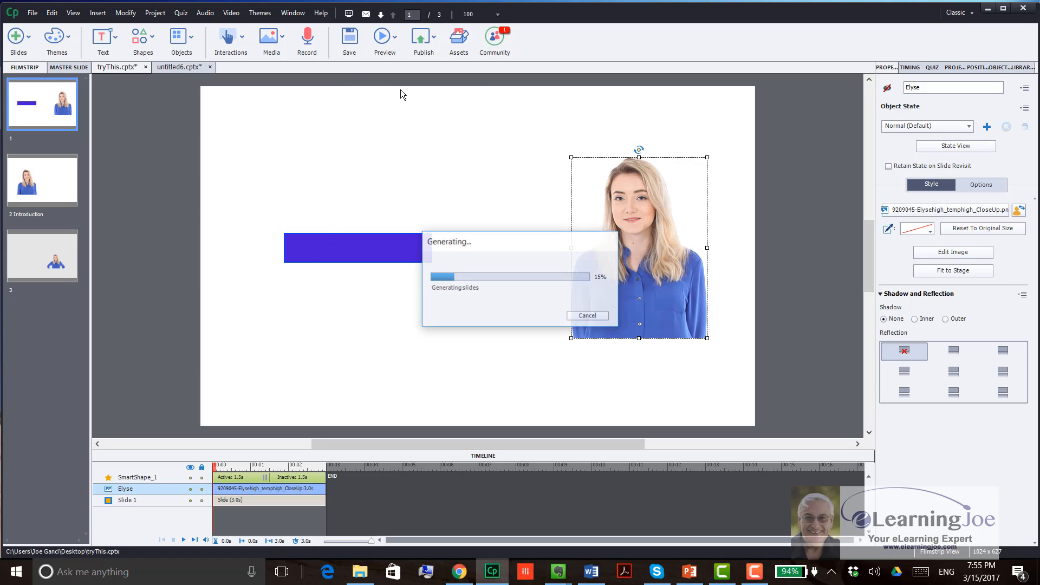
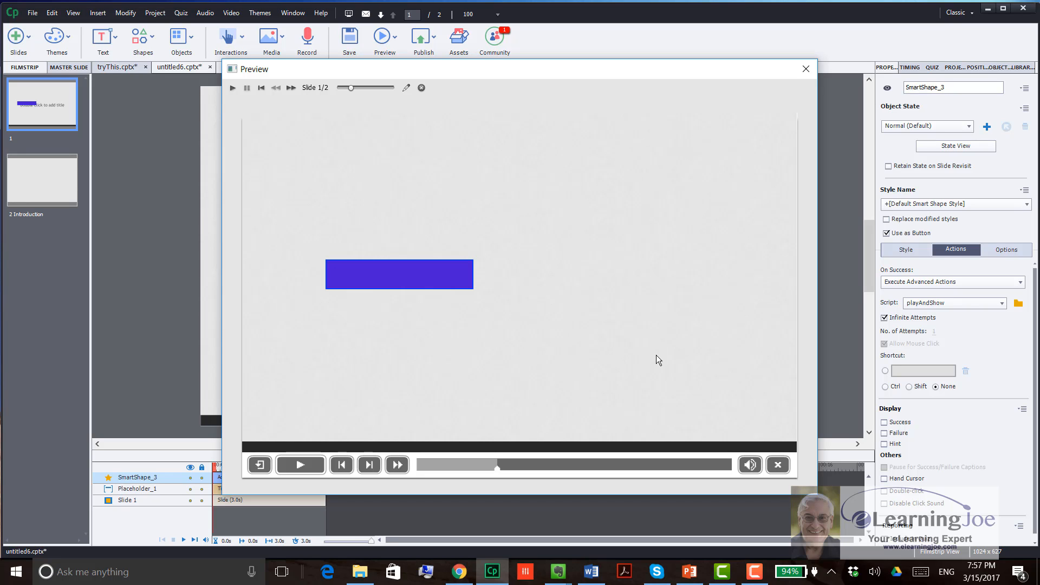
# Step: End the preview and review the commands in the copied button's playAndShow advanced action
pyautogui.click(421, 88)
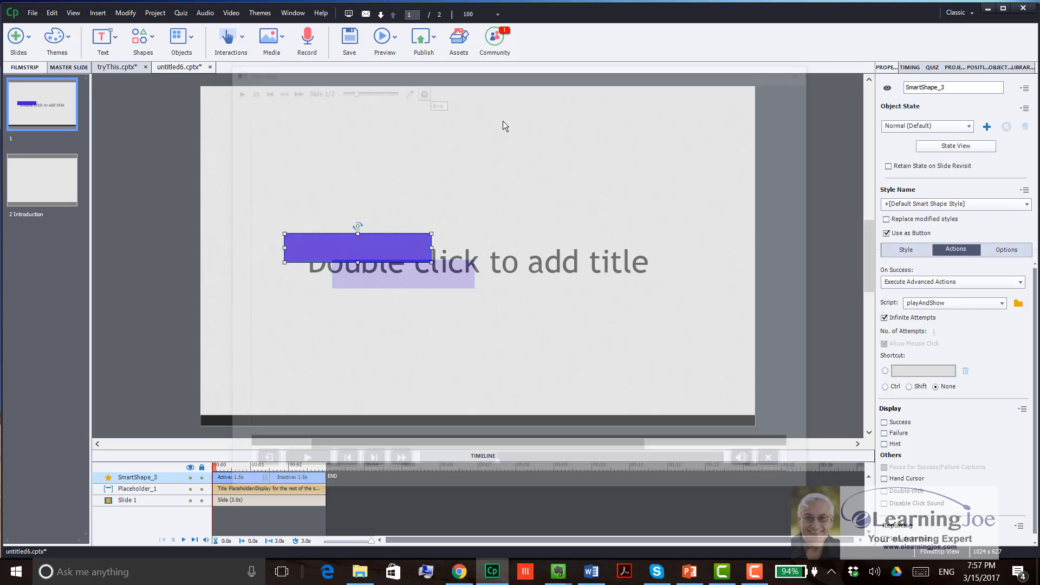
pyautogui.click(1018, 303)
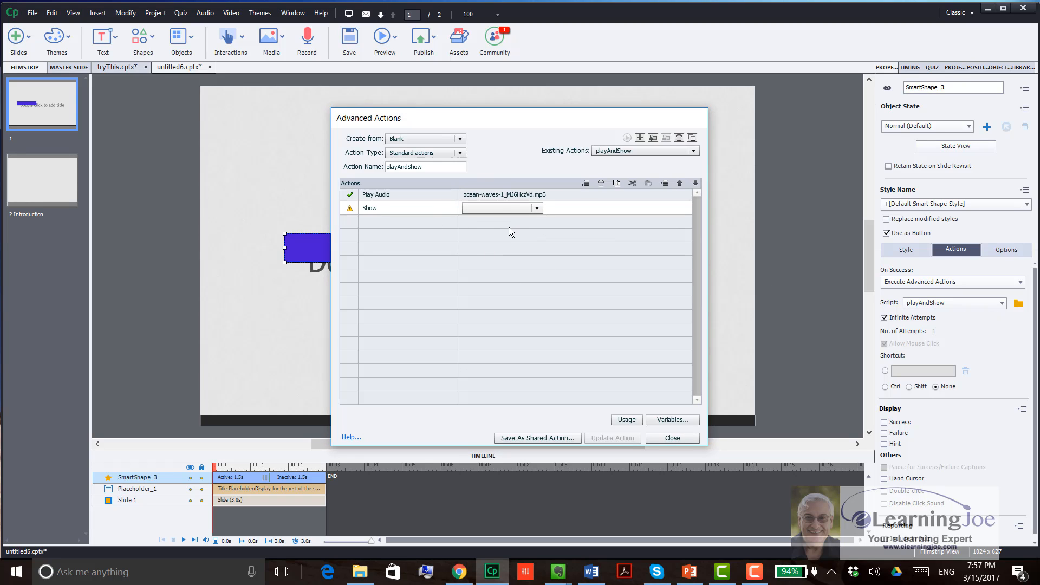
pyautogui.click(673, 438)
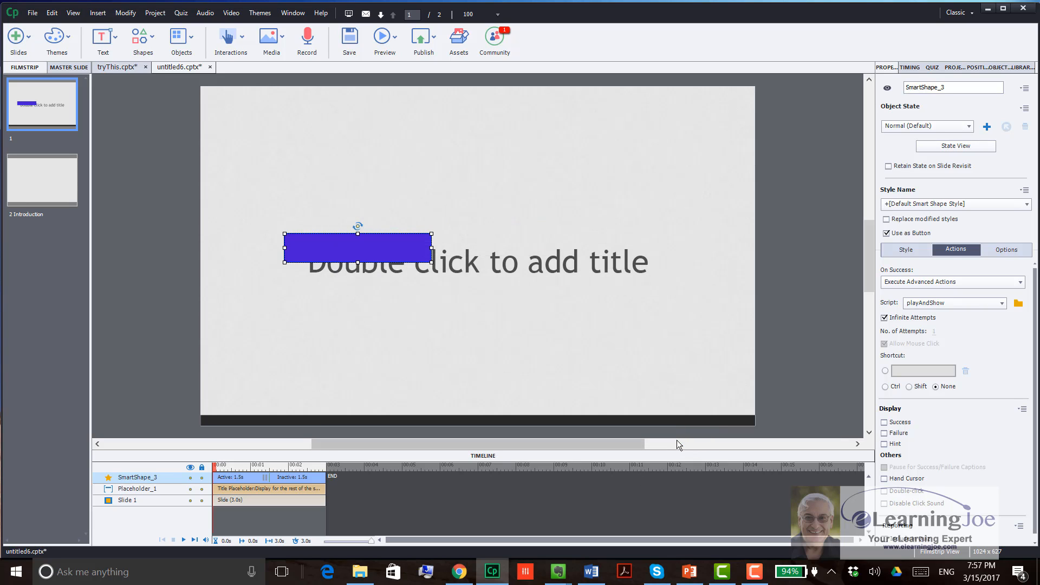
# Step: Preview the project to test the copied button, and recheck the target of the Show command in the playAndShow action
pyautogui.click(383, 44)
pyautogui.click(404, 89)
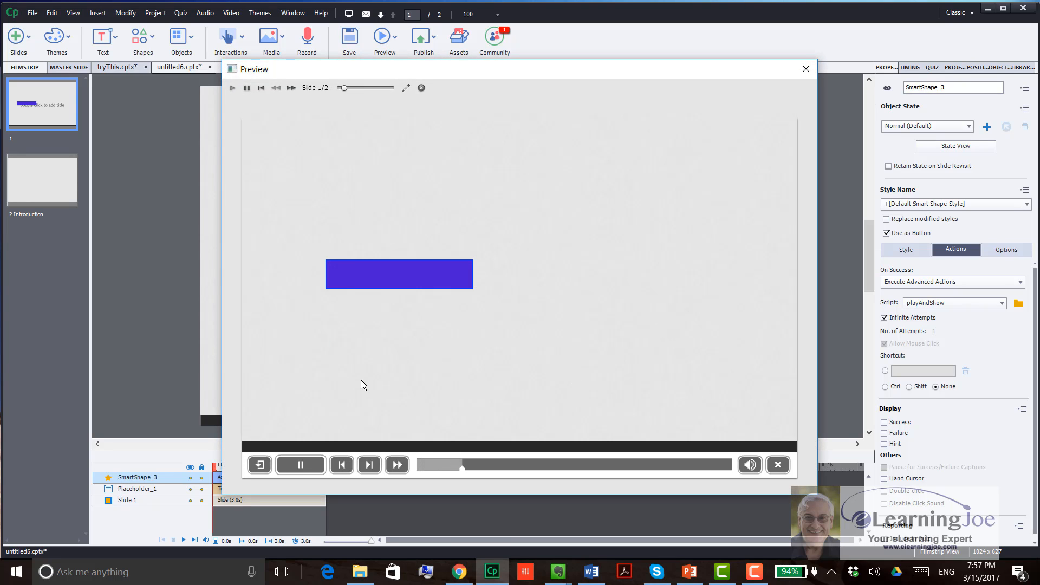
pyautogui.click(401, 277)
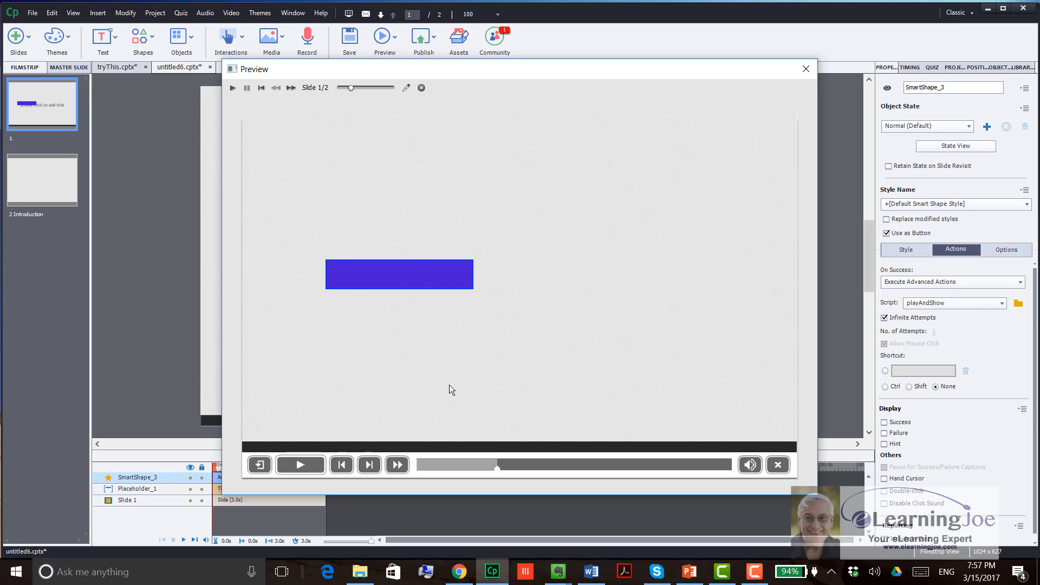
pyautogui.click(421, 87)
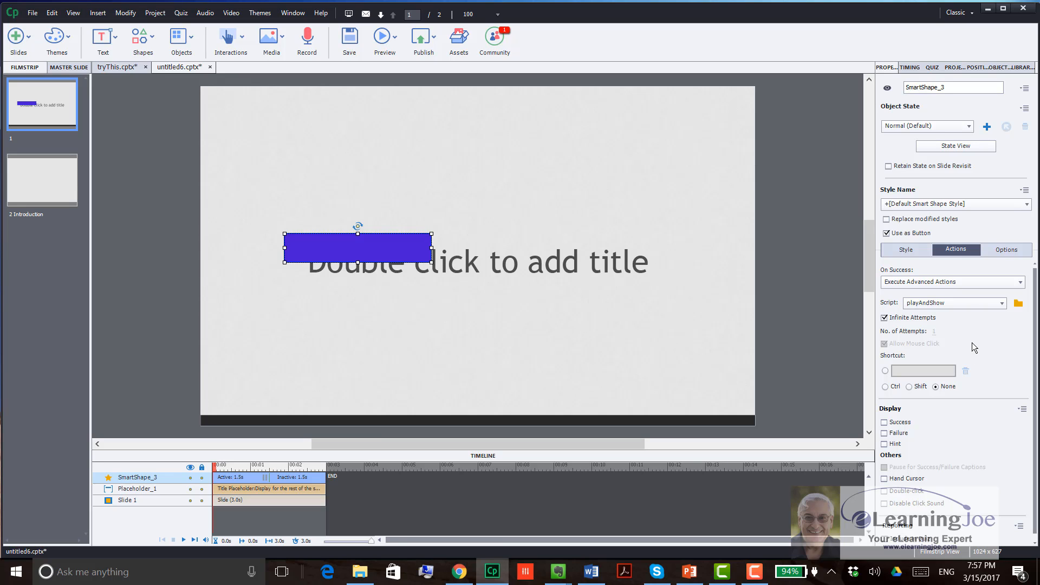
pyautogui.click(1019, 304)
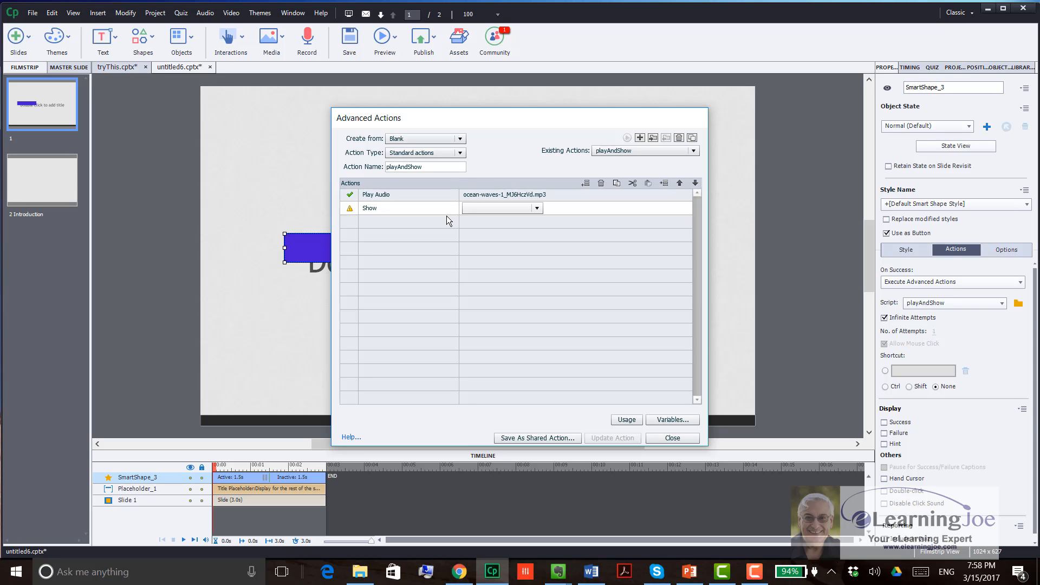
pyautogui.click(674, 436)
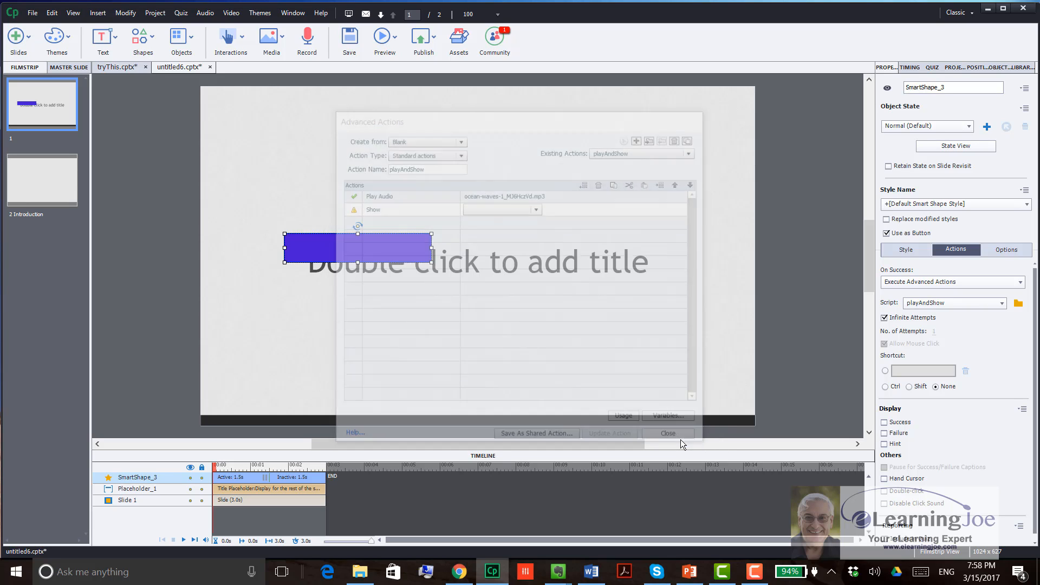
# Step: Insert the close-up character image of the woman in the black top and place it on slide 1's right side
pyautogui.click(271, 41)
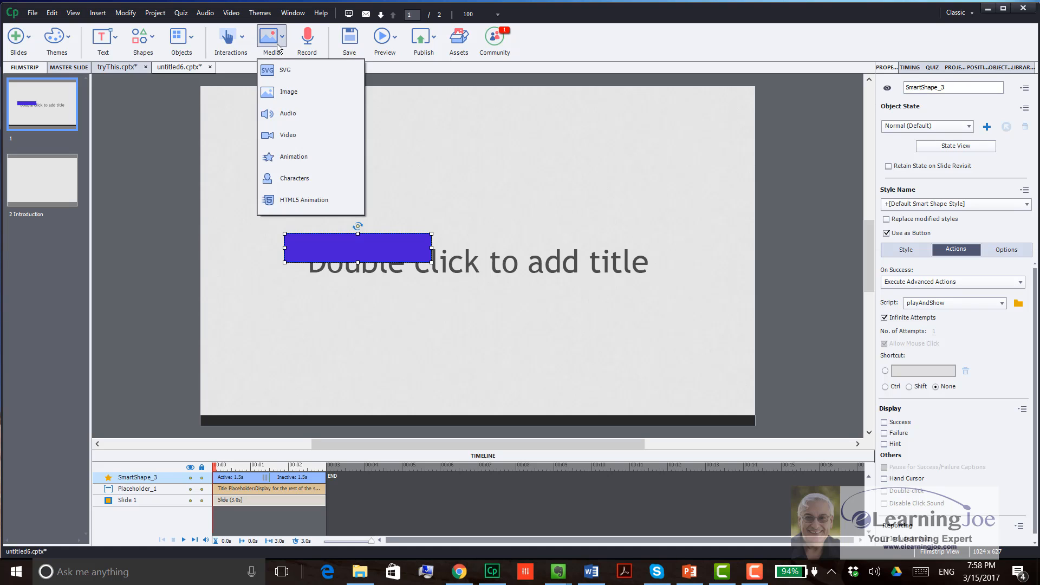
pyautogui.click(292, 174)
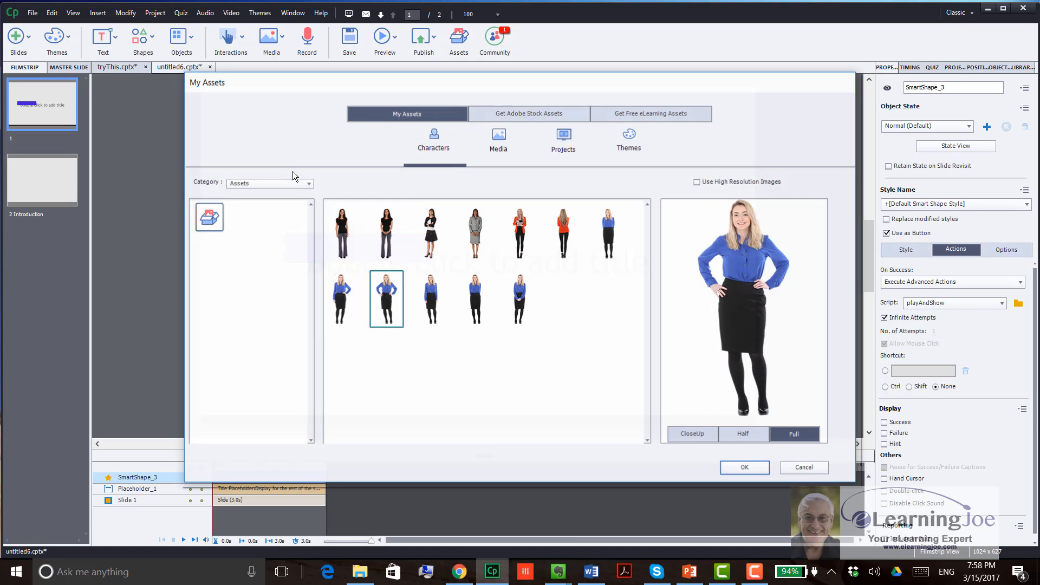
pyautogui.click(393, 219)
pyautogui.click(693, 434)
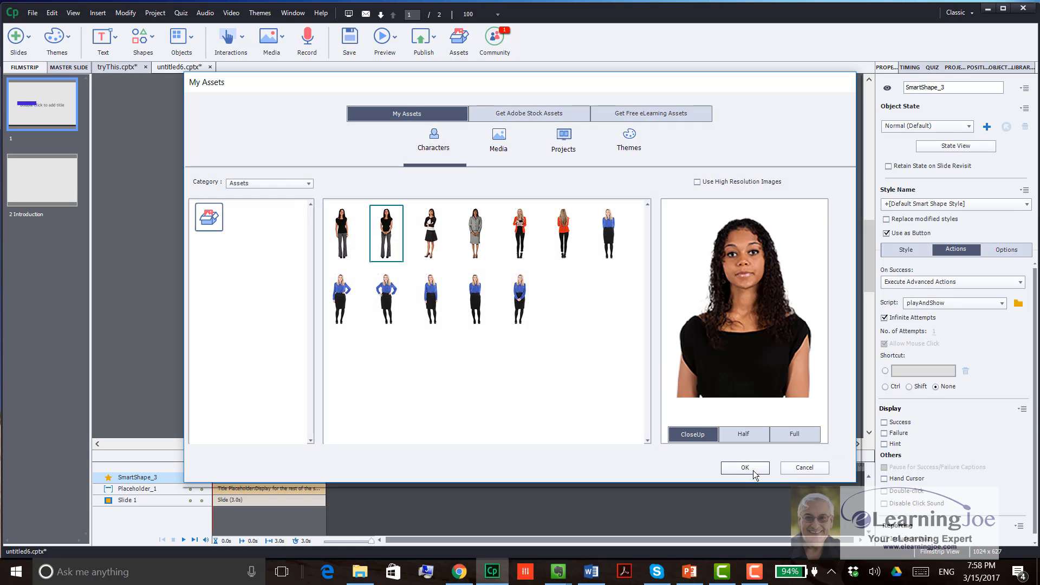
pyautogui.click(745, 467)
pyautogui.moveTo(376, 171); pyautogui.dragTo(667, 239)
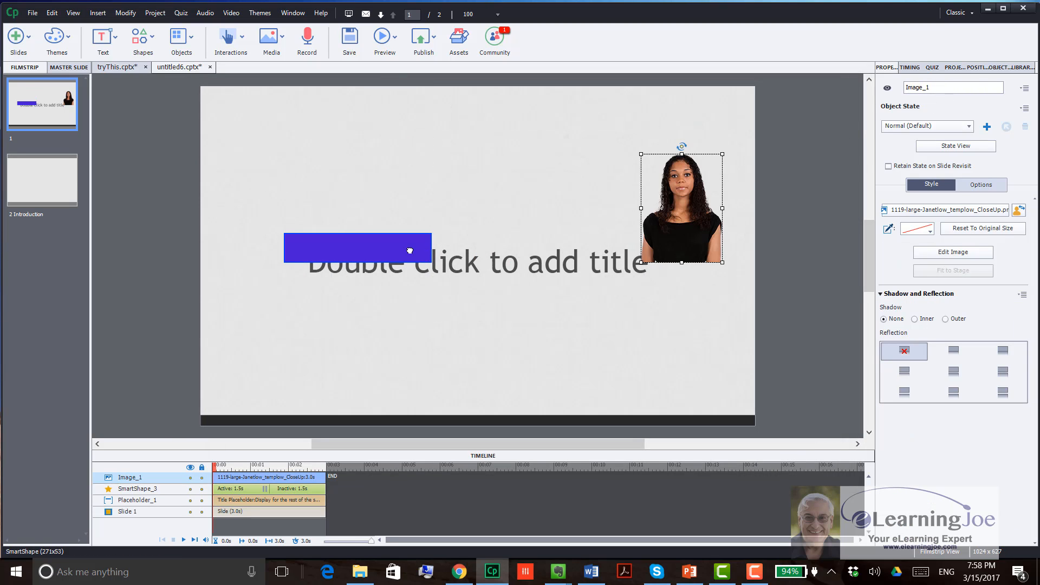
# Step: Set the Show command in the button's playAndShow action to Image_1 and update the action
pyautogui.click(410, 248)
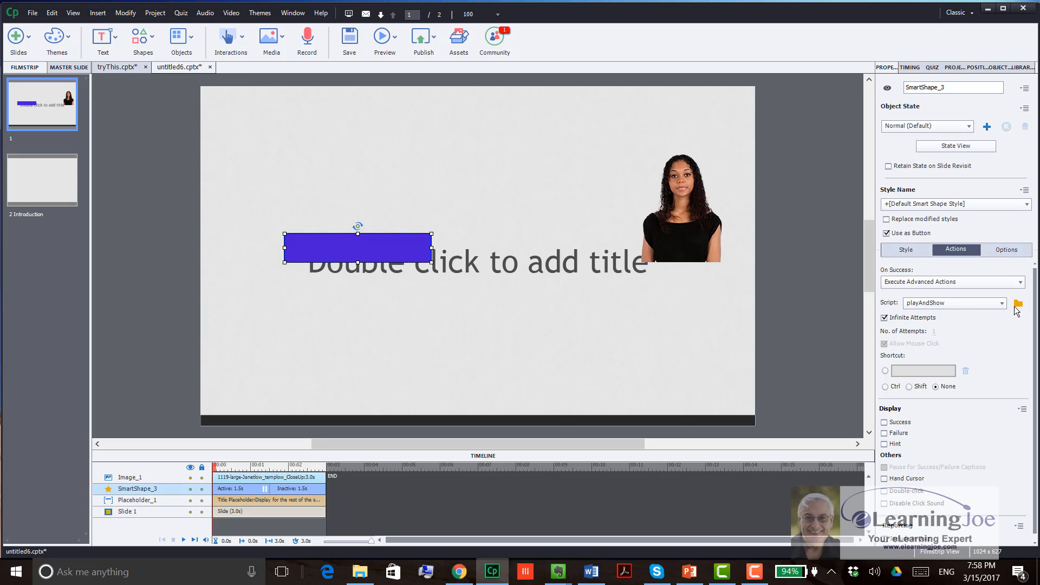
pyautogui.click(1018, 303)
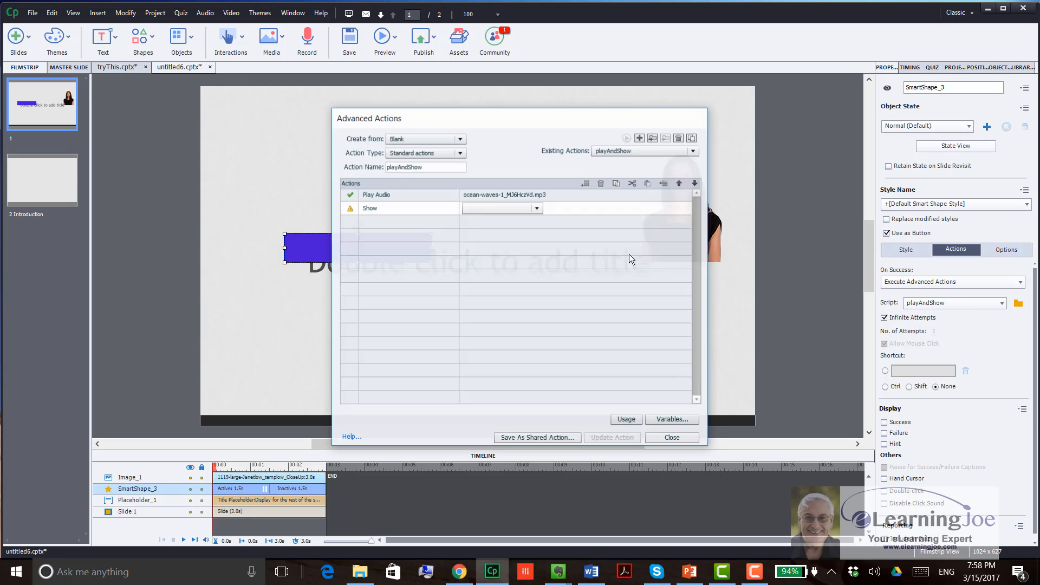
pyautogui.click(519, 212)
pyautogui.click(476, 220)
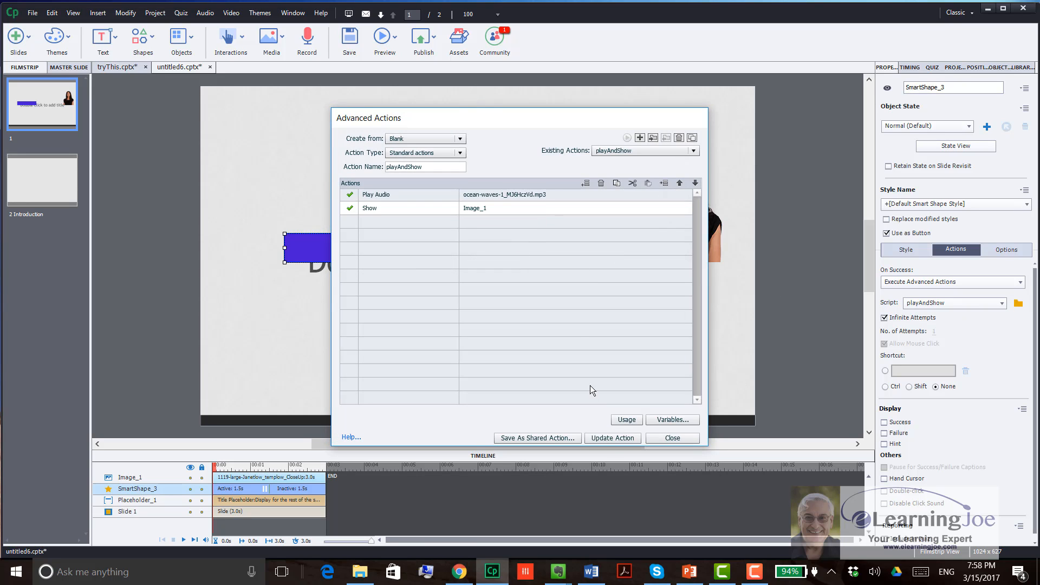
pyautogui.click(613, 437)
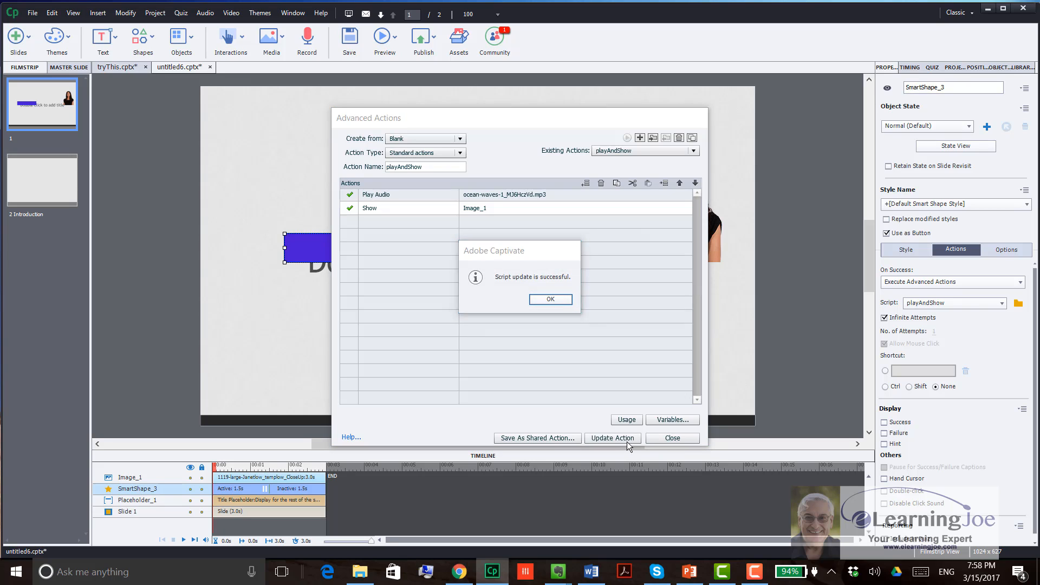
pyautogui.click(548, 305)
pyautogui.click(673, 438)
# Step: Make Image_1 initially hidden in the output and test the button in a project preview
pyautogui.click(679, 211)
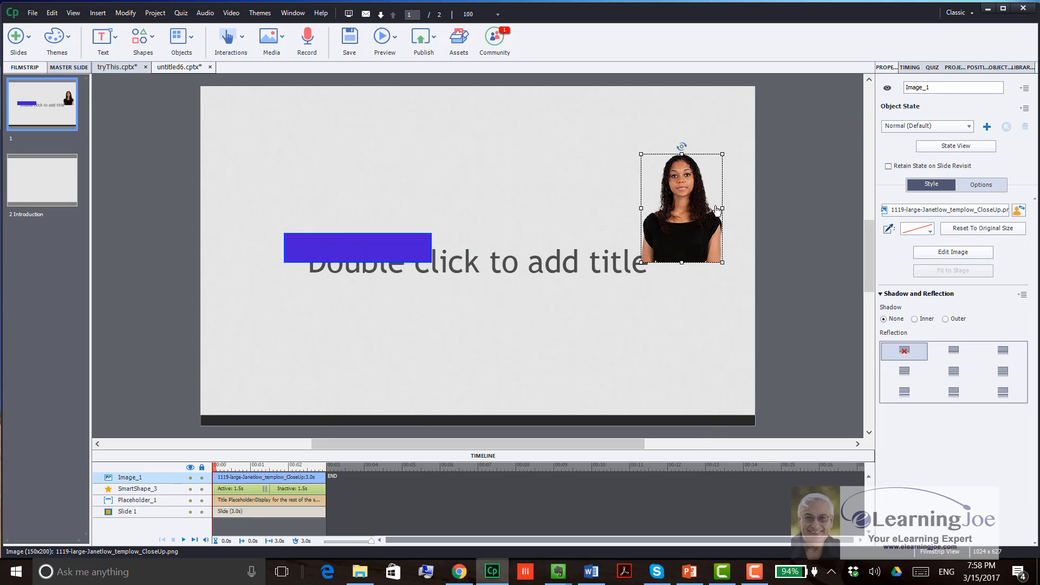
pyautogui.click(886, 89)
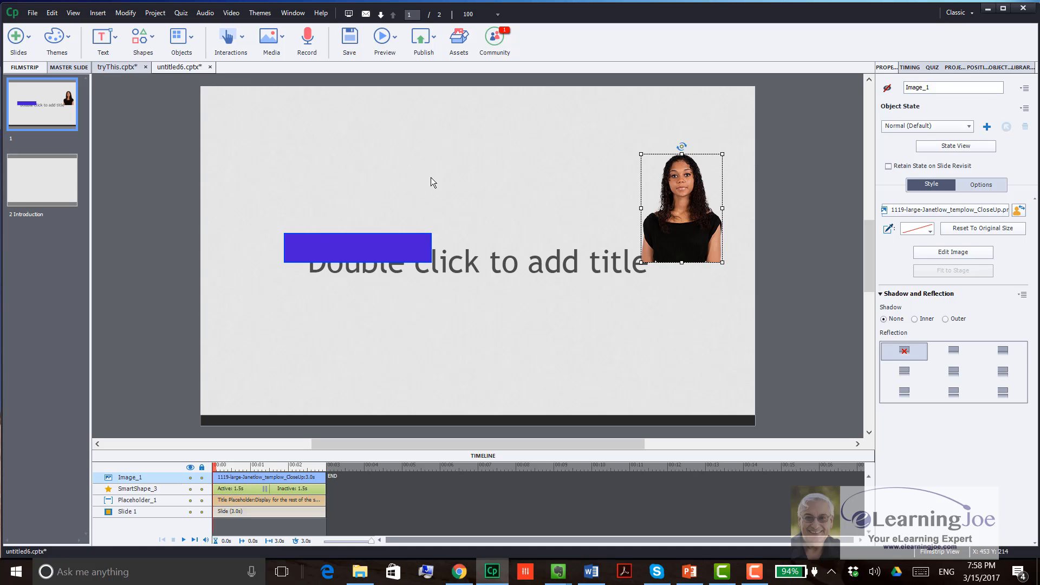
pyautogui.click(387, 43)
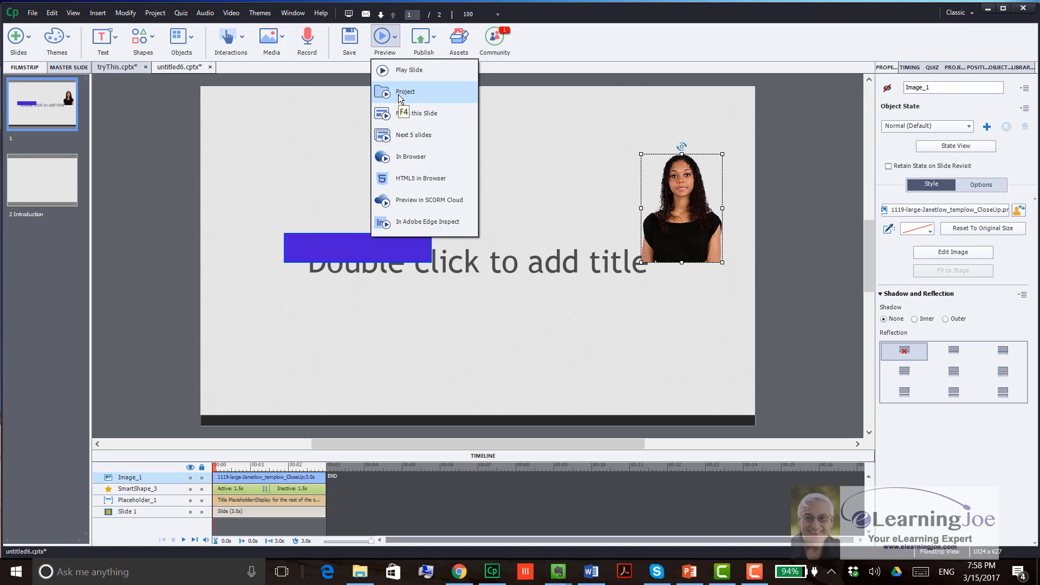
pyautogui.click(399, 92)
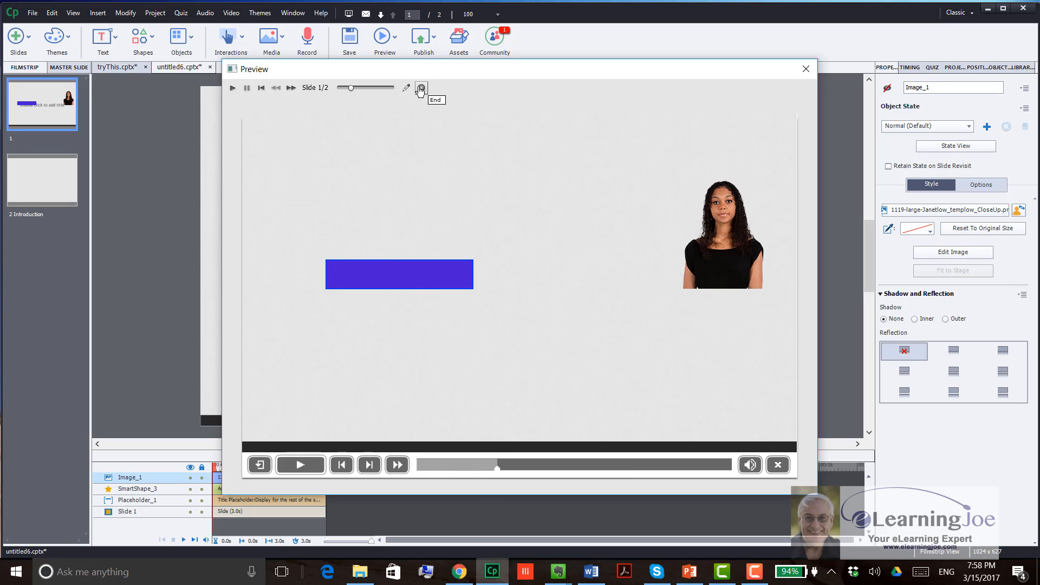
pyautogui.click(421, 88)
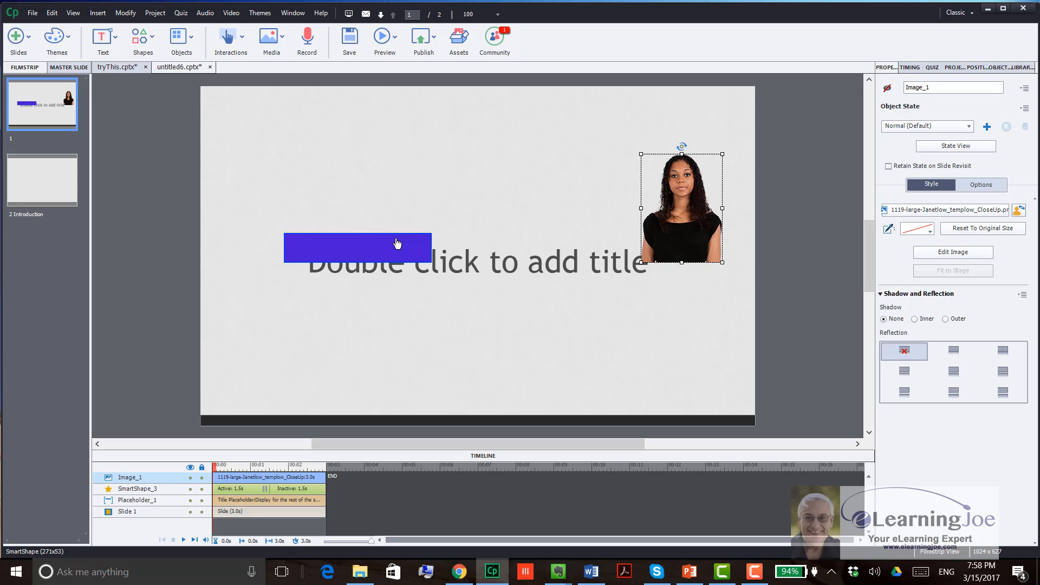
# Step: Move the purple button on slide 1 up above the title placeholder
pyautogui.click(512, 176)
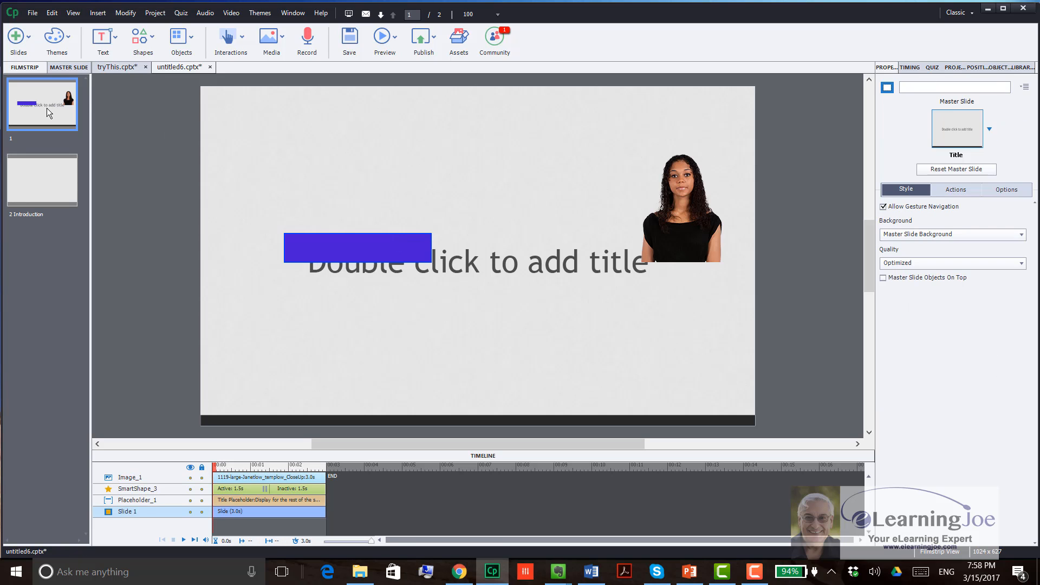
pyautogui.moveTo(382, 247); pyautogui.dragTo(365, 148)
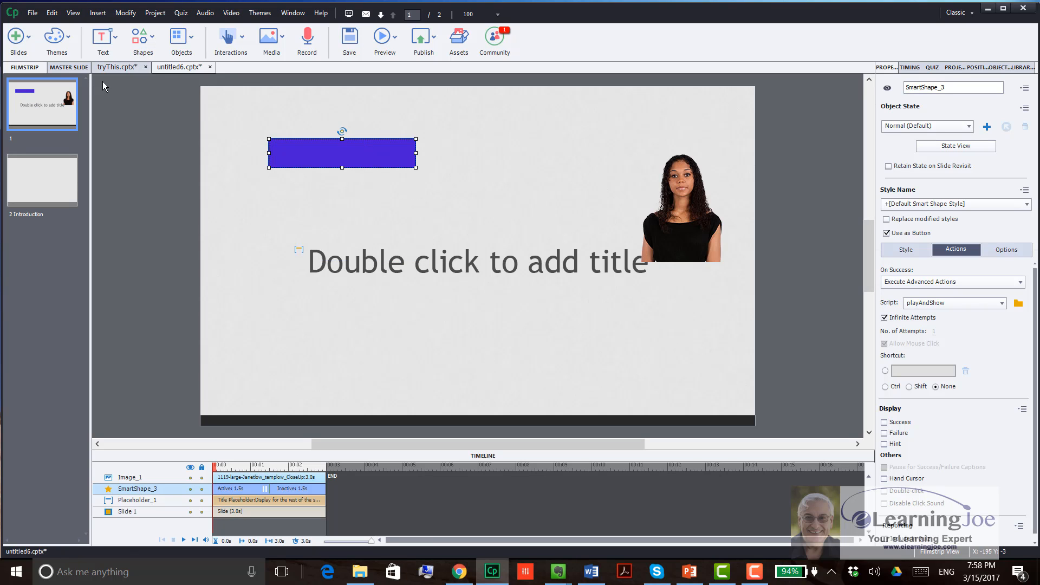
# Step: In the tryThis.cptx project, attach the seagulls_GJwEHaN_.mp3 audio to the Elyse image and extend its display time to match
pyautogui.click(116, 67)
pyautogui.click(703, 302)
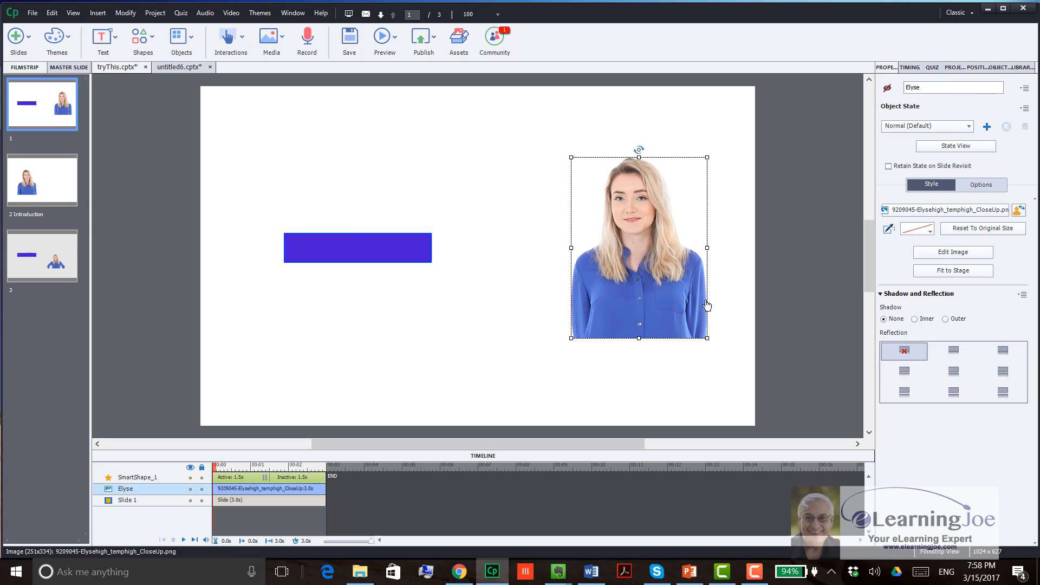
pyautogui.rightClick(647, 231)
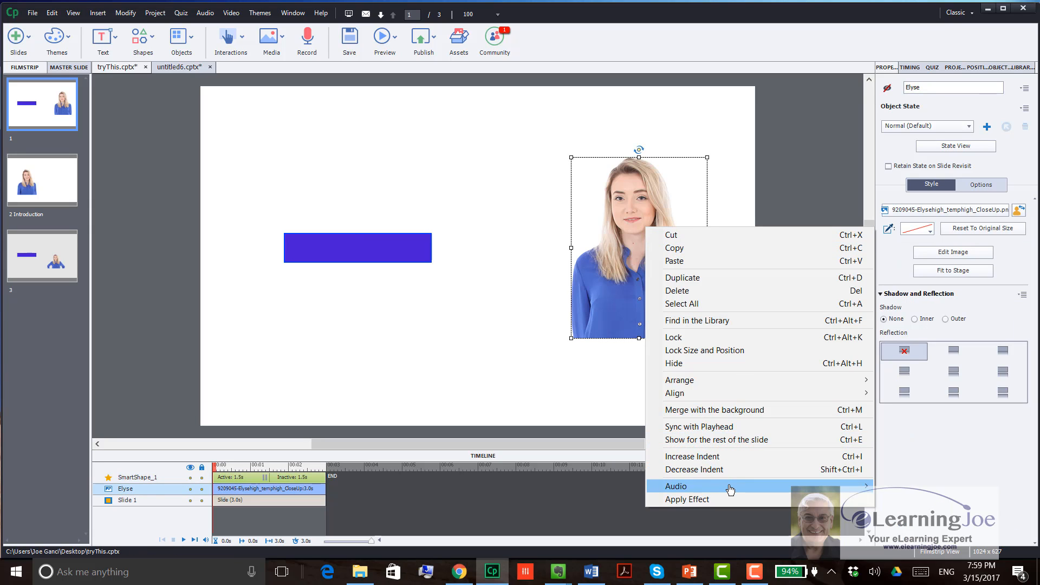
pyautogui.moveTo(666, 490)
pyautogui.click(627, 499)
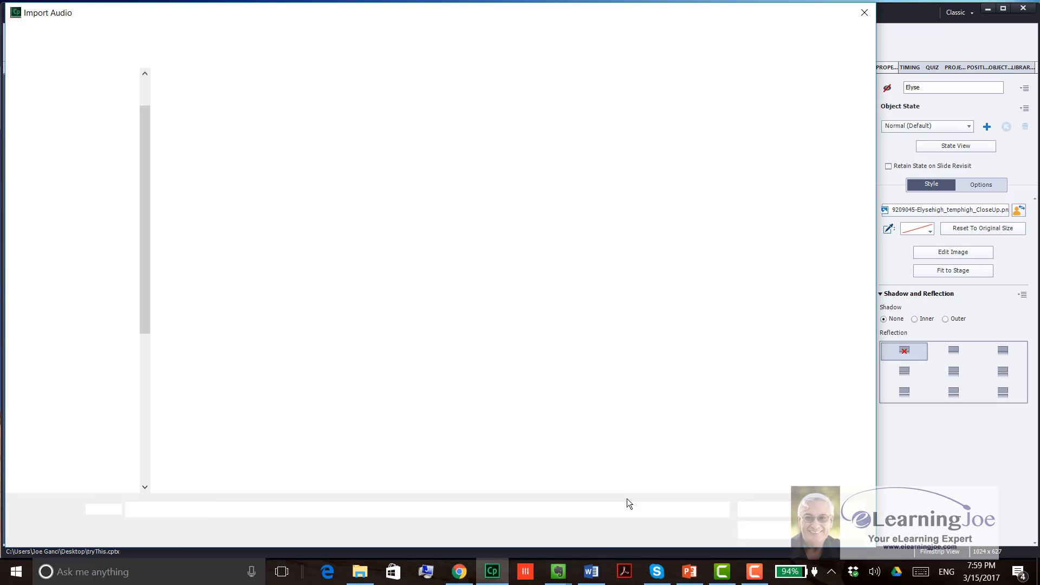
pyautogui.click(210, 142)
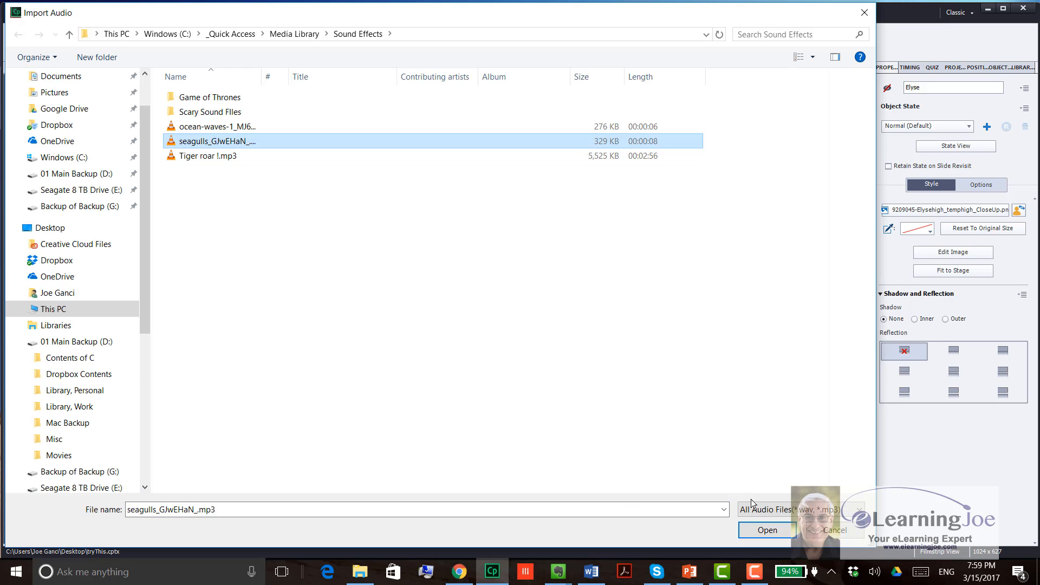
pyautogui.click(765, 529)
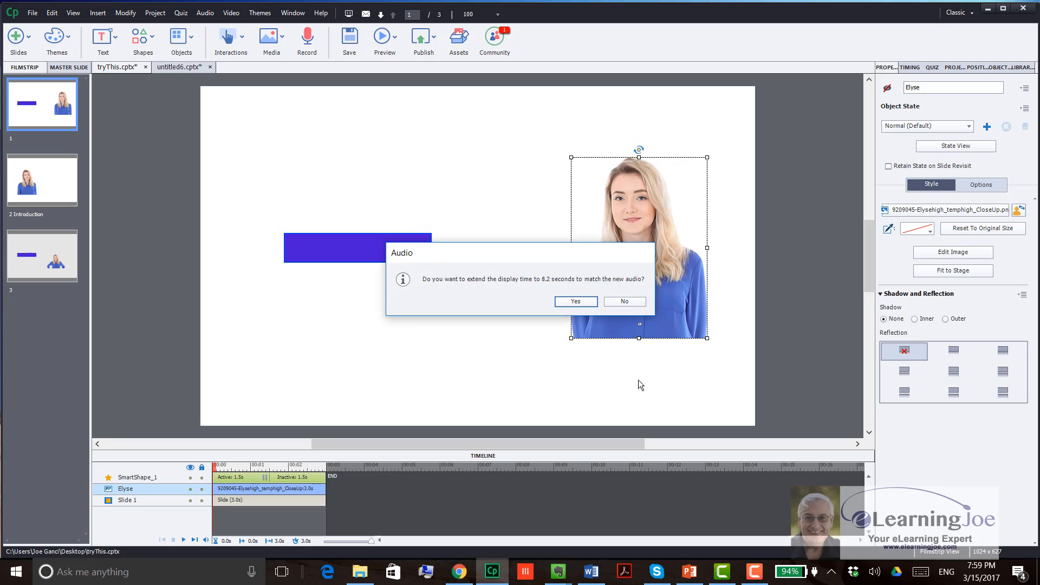
pyautogui.click(577, 304)
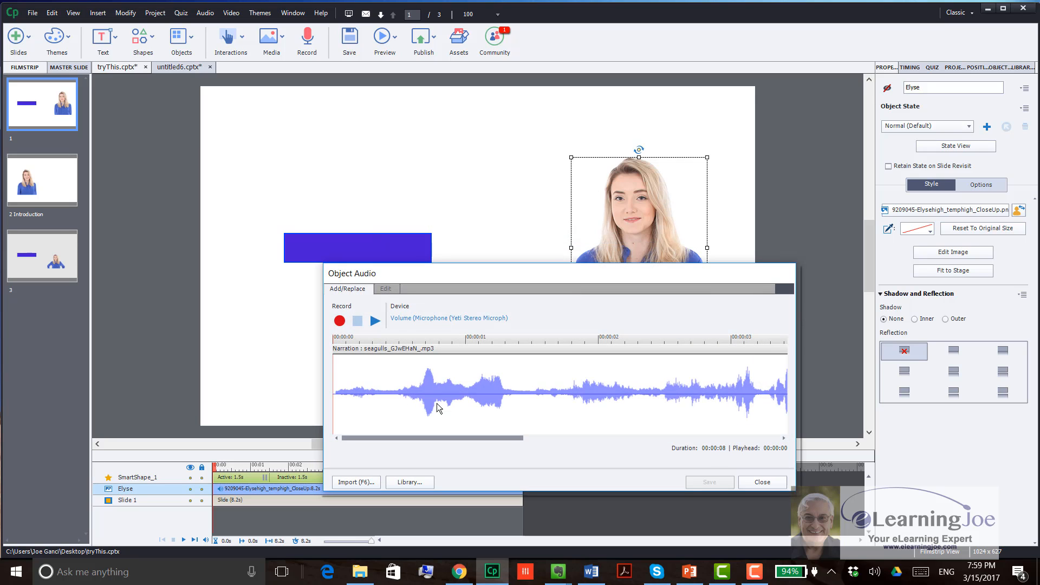
# Step: Play a short part of the Elyse image's audio and close the Object Audio dialog
pyautogui.click(374, 322)
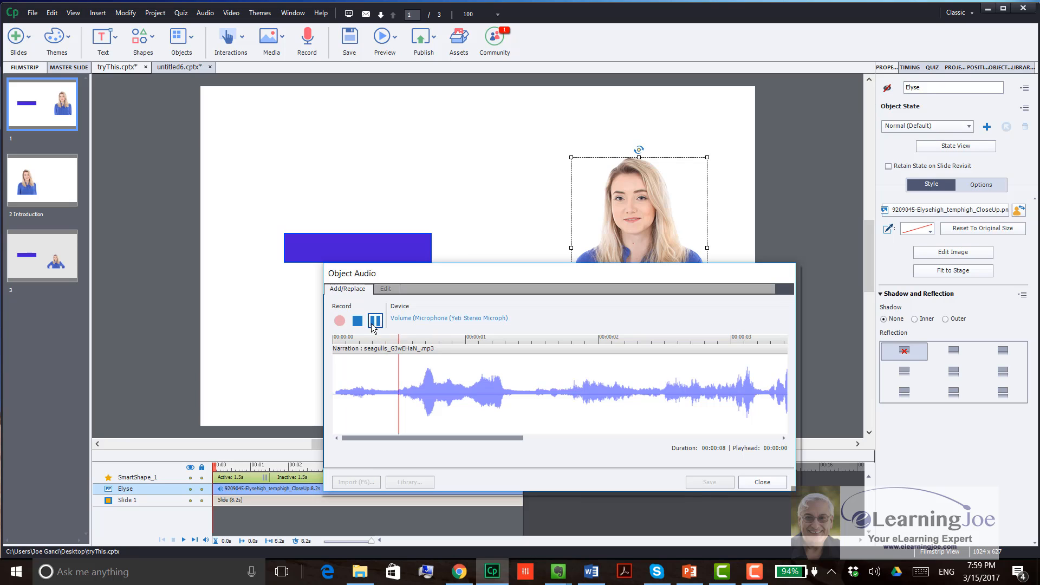
pyautogui.click(373, 324)
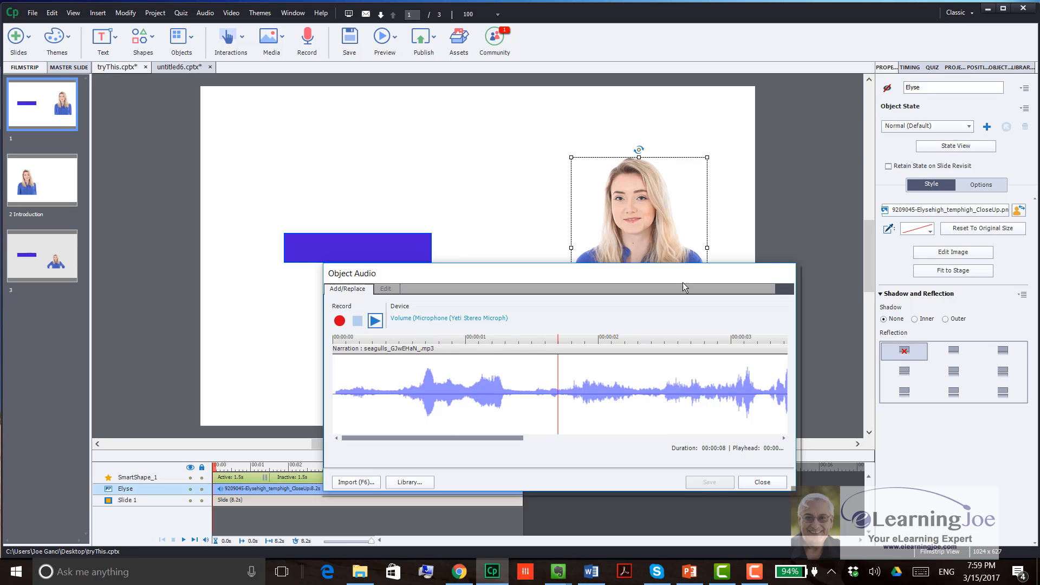
pyautogui.click(769, 480)
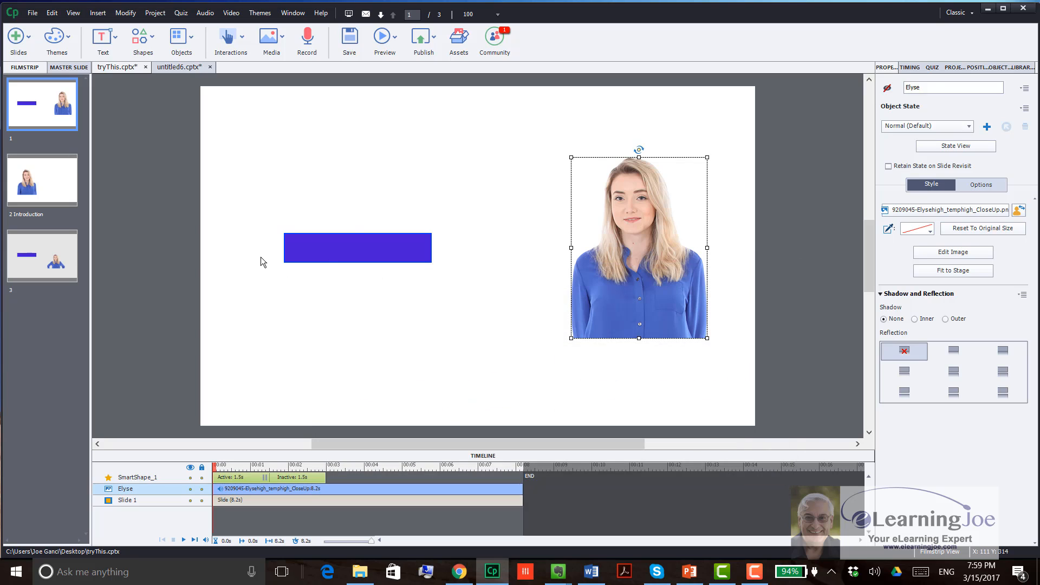
# Step: Delete the purple buttons from slides 1 and 3 of tryThis.cptx
pyautogui.click(332, 253)
pyautogui.press('Delete')
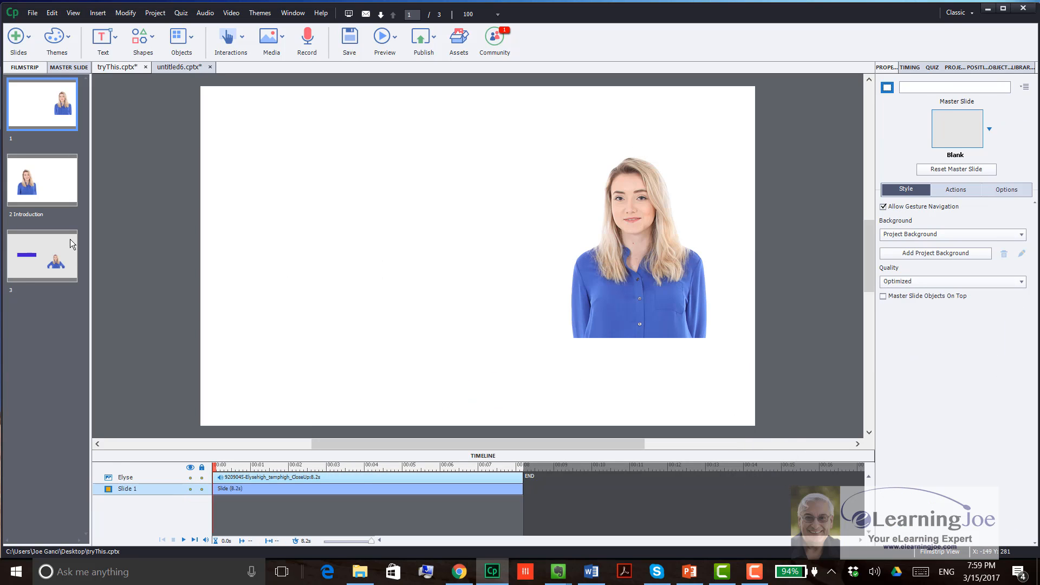
pyautogui.click(70, 239)
pyautogui.click(358, 248)
pyautogui.press('Delete')
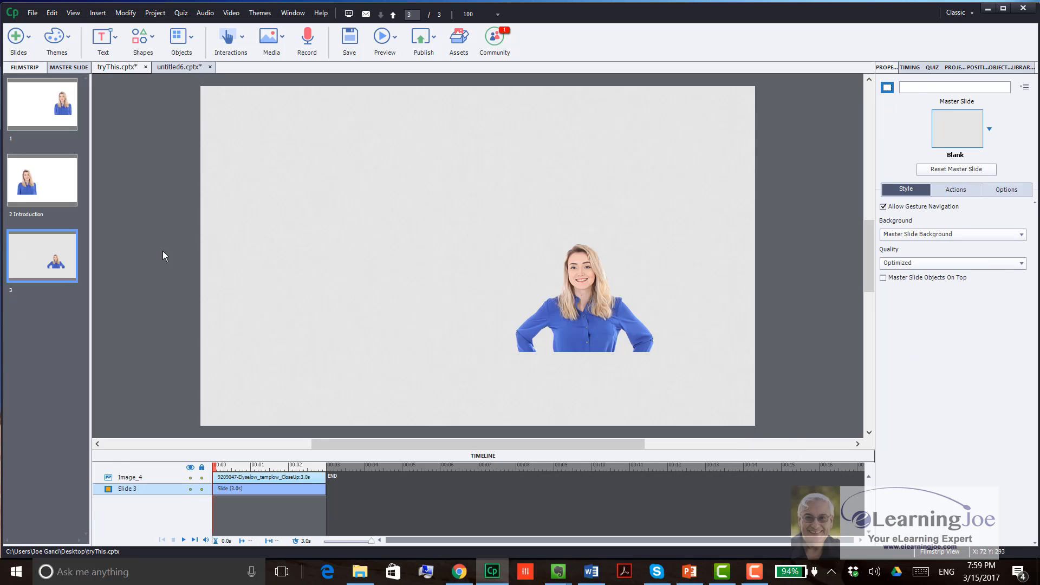
# Step: Delete slide 3 and the Introduction slide from tryThis.cptx, accepting the removal of their dependencies
pyautogui.click(47, 228)
pyautogui.press('Delete')
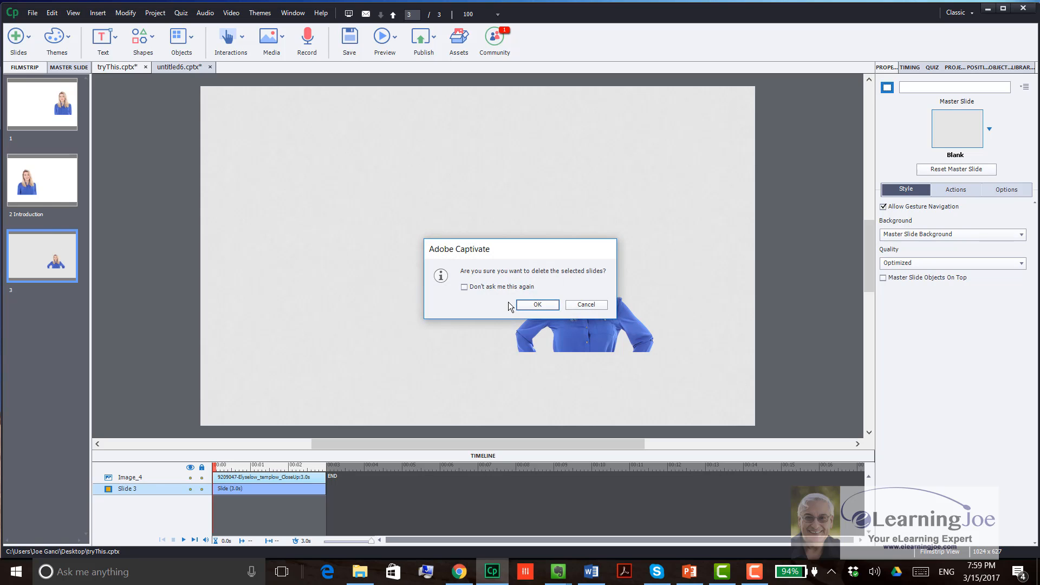
pyautogui.click(521, 304)
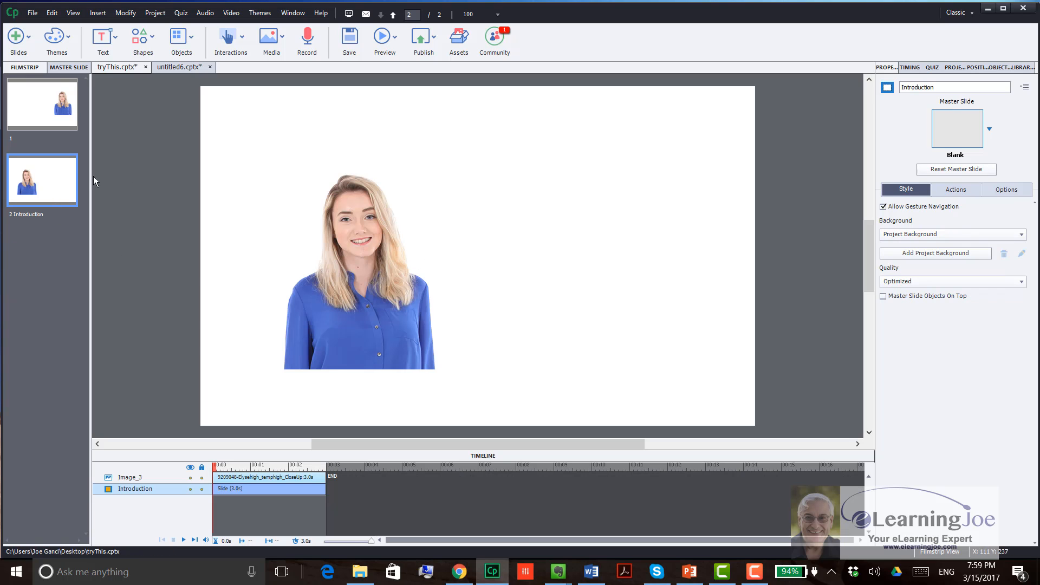
pyautogui.click(73, 176)
pyautogui.press('Delete')
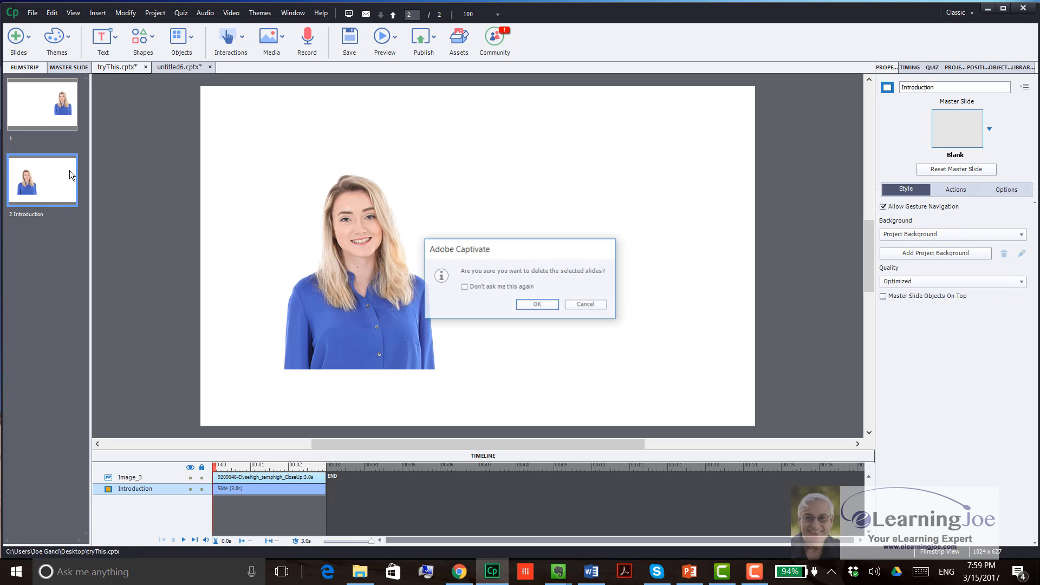
pyautogui.press('Return')
pyautogui.click(474, 302)
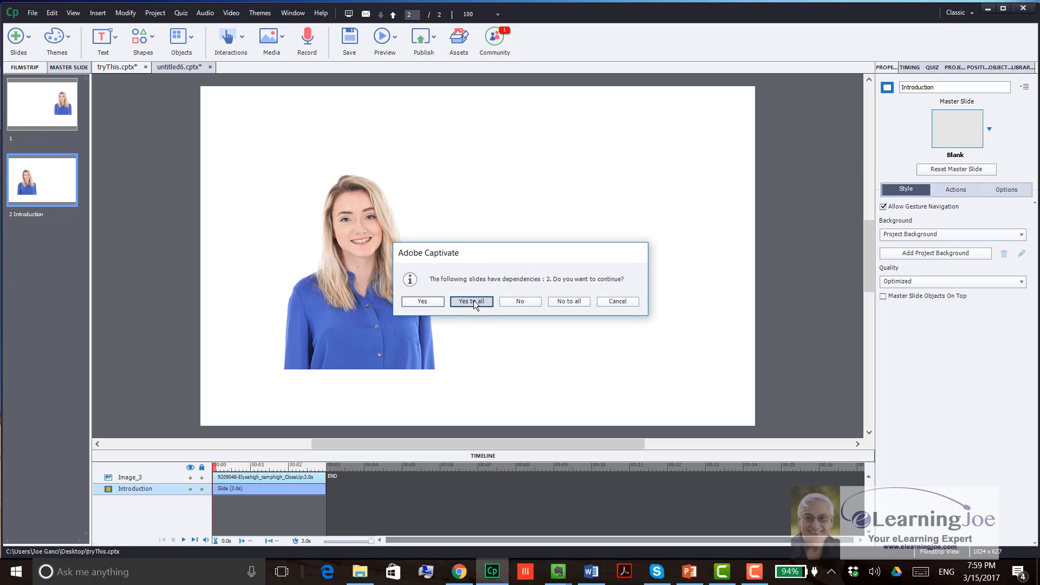
# Step: Copy the Elyse image from slide 1 and paste it onto a new content slide in tryThis.cptx
pyautogui.click(661, 220)
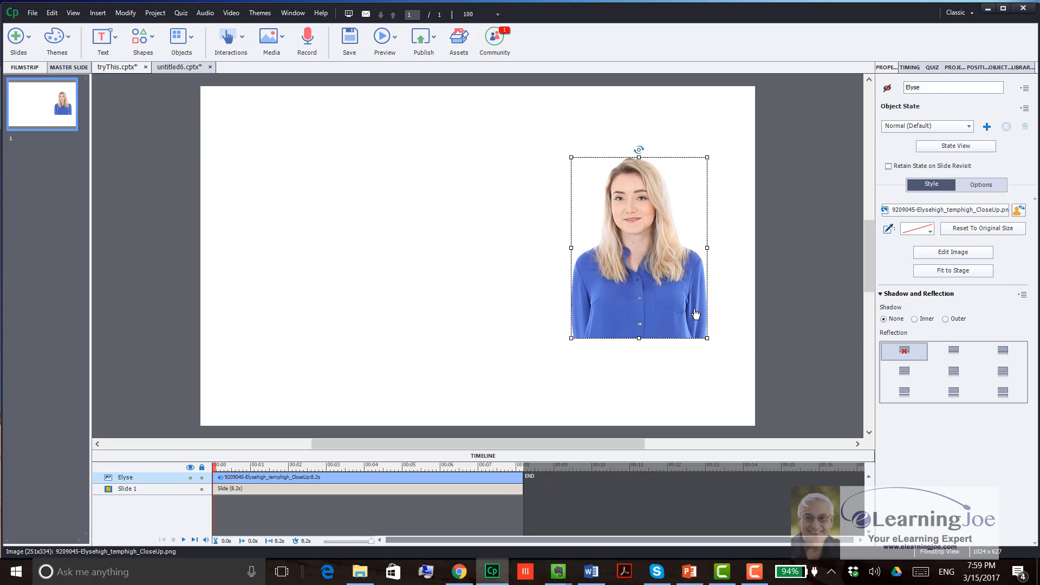
pyautogui.rightClick(654, 257)
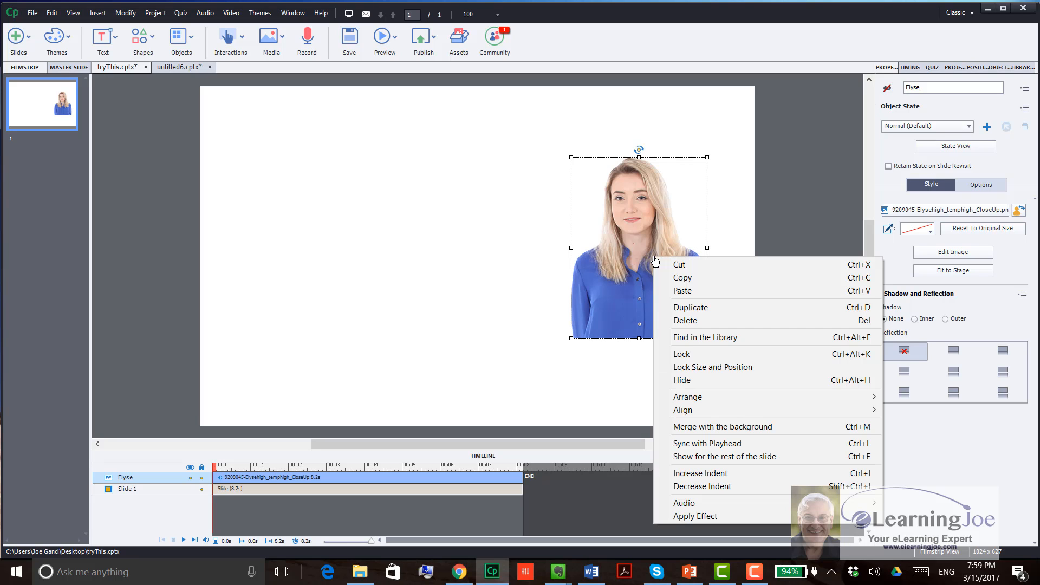
pyautogui.click(713, 278)
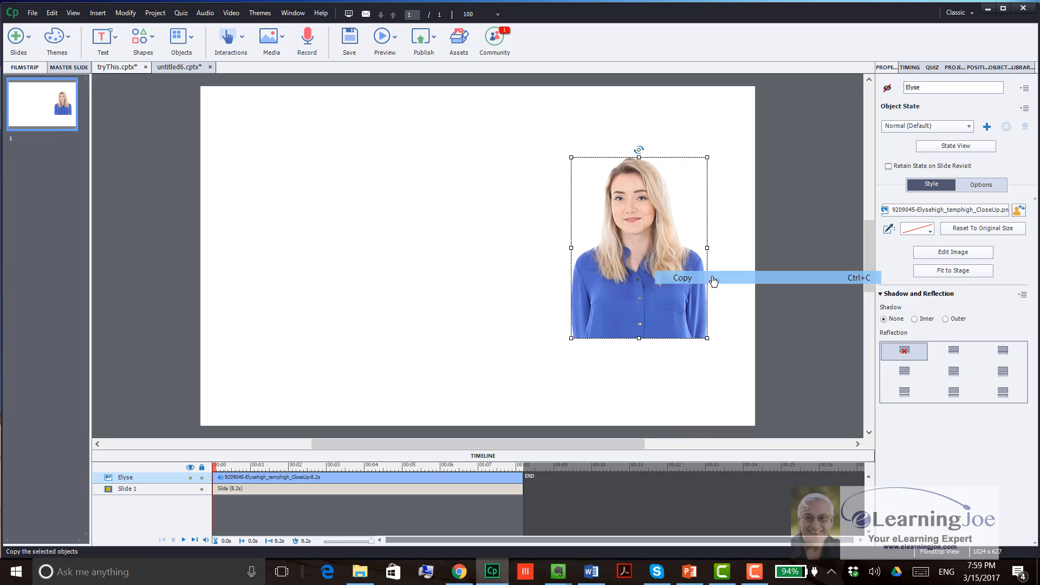
pyautogui.click(327, 225)
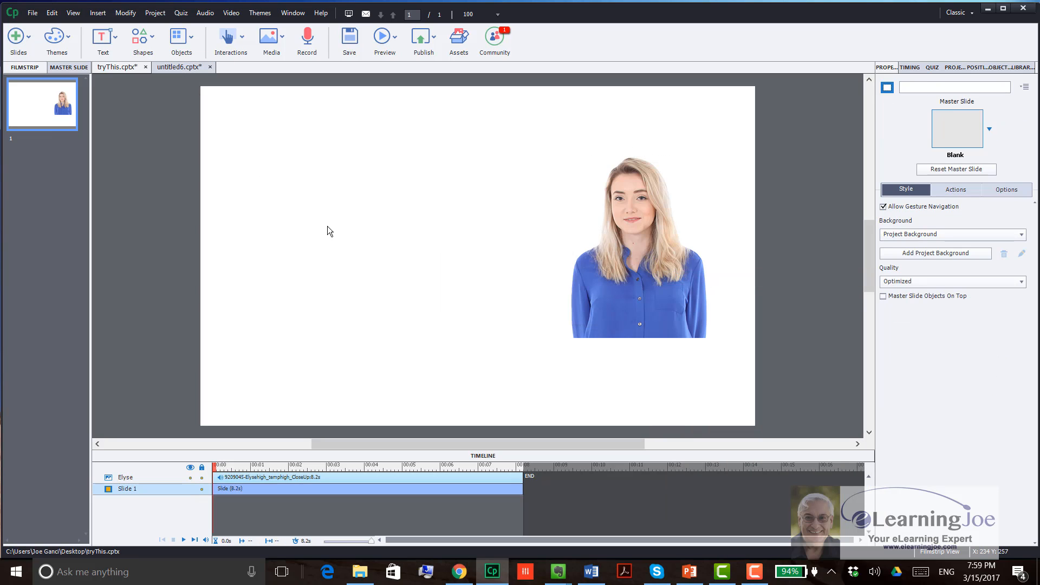
pyautogui.click(21, 37)
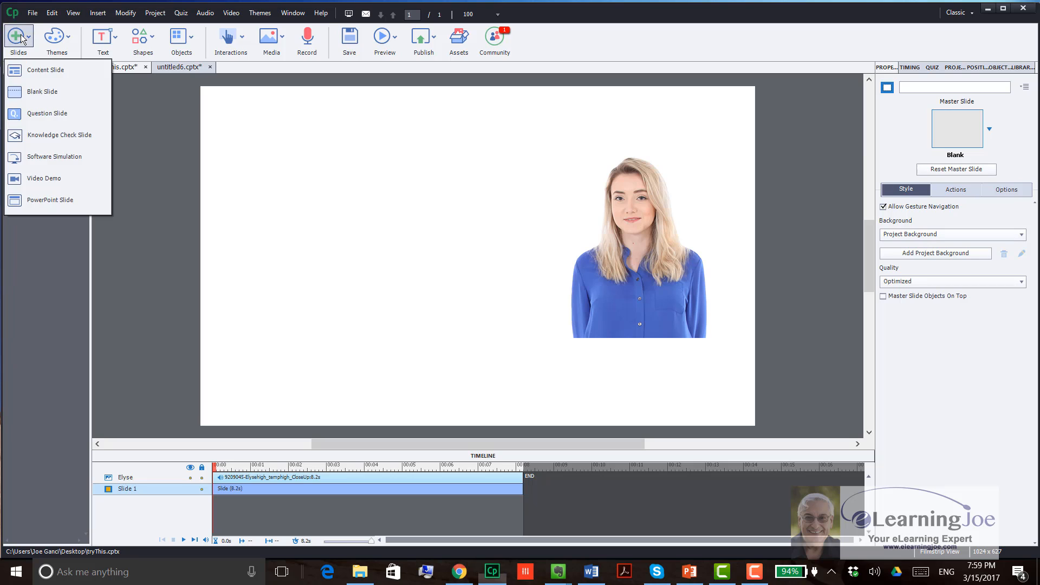
pyautogui.click(24, 70)
pyautogui.hotkey('ctrl', 'v')
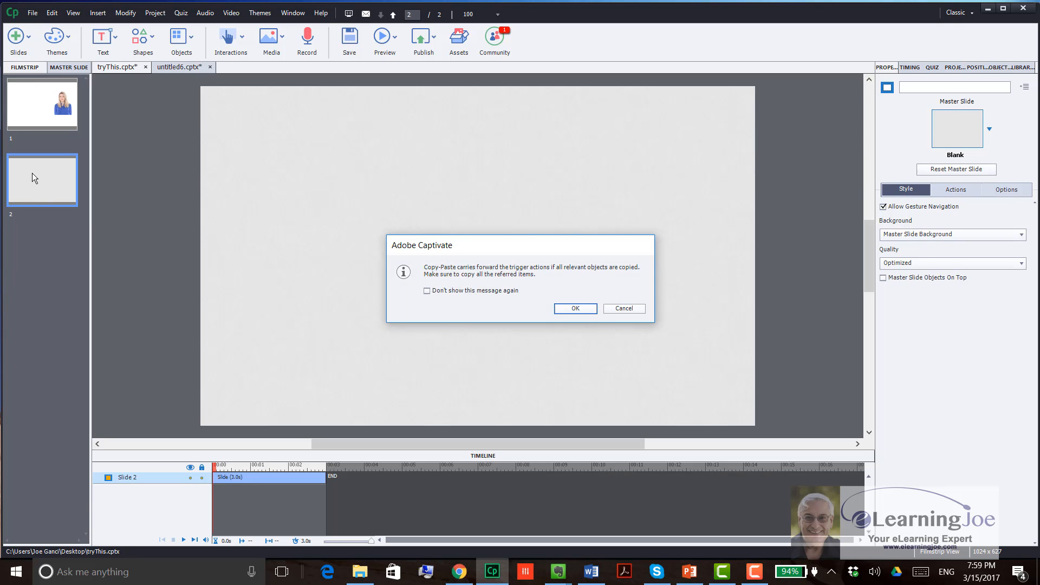
pyautogui.click(573, 309)
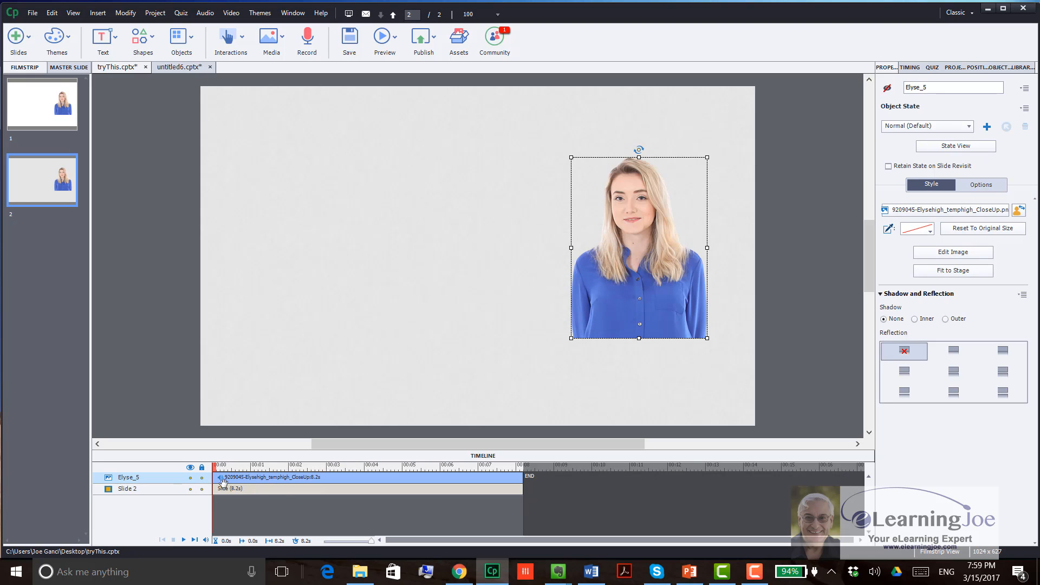
pyautogui.press('space')
# Step: Paste the copied Elyse image onto the Introduction slide of untitled6.cptx and show that project's library
pyautogui.click(182, 67)
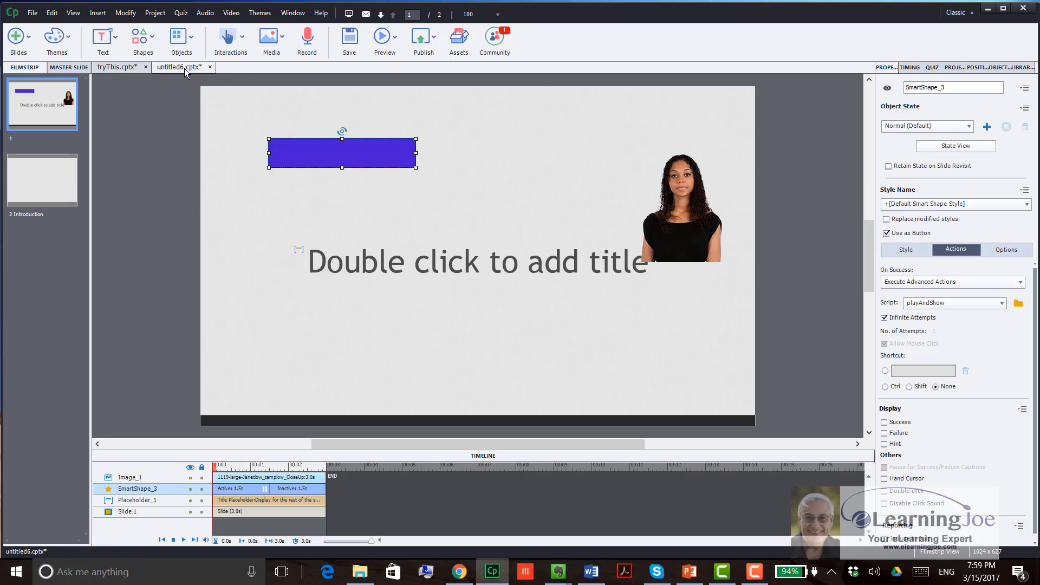
pyautogui.click(46, 182)
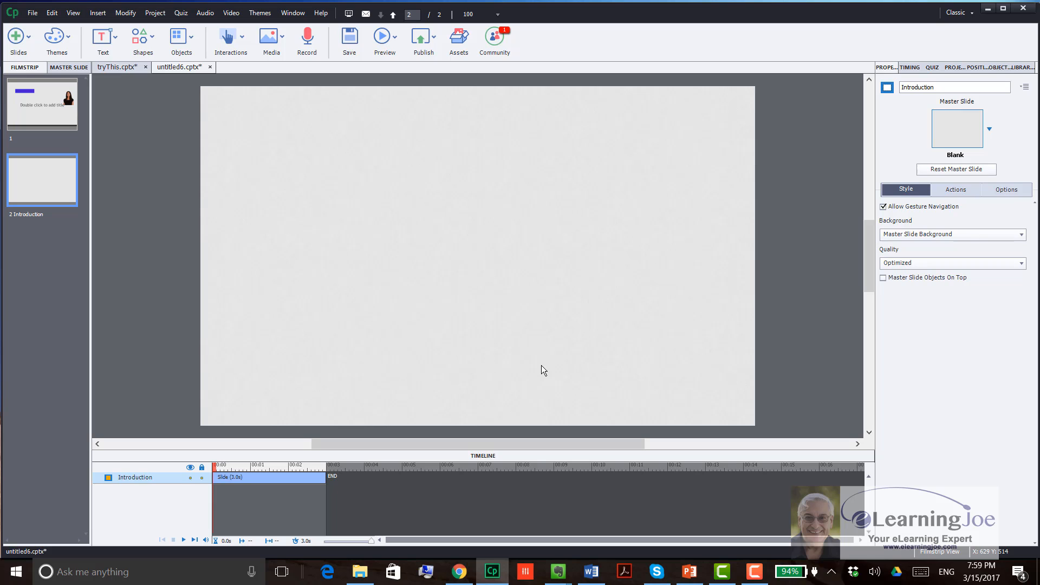
pyautogui.hotkey('ctrl', 'v')
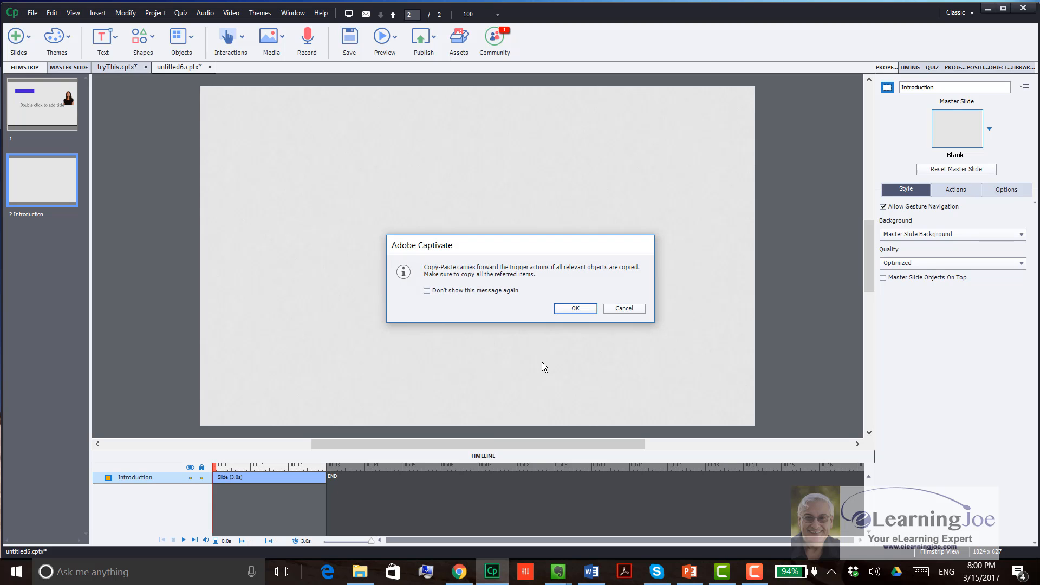
pyautogui.click(575, 308)
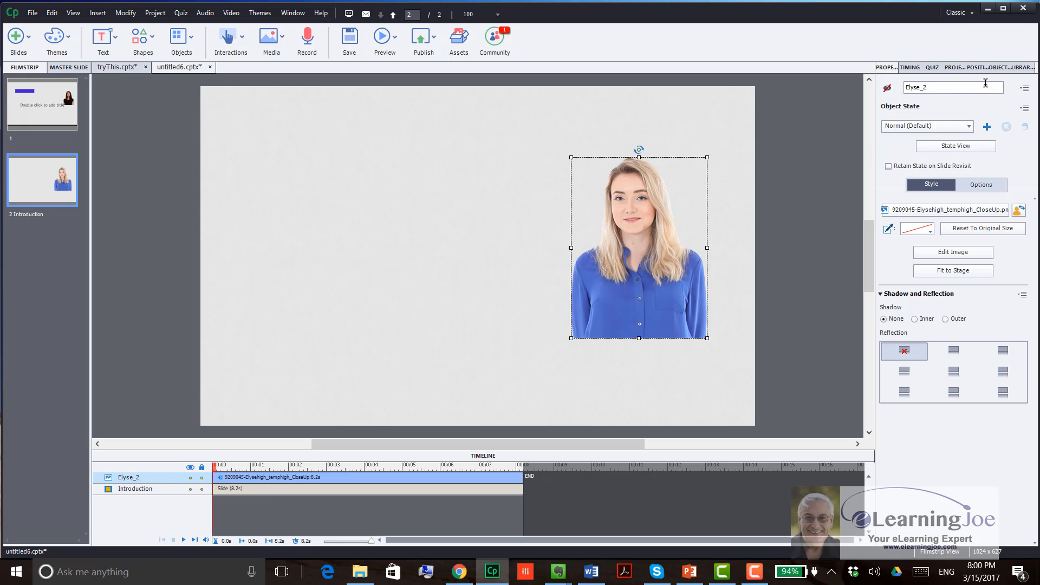
pyautogui.click(1014, 69)
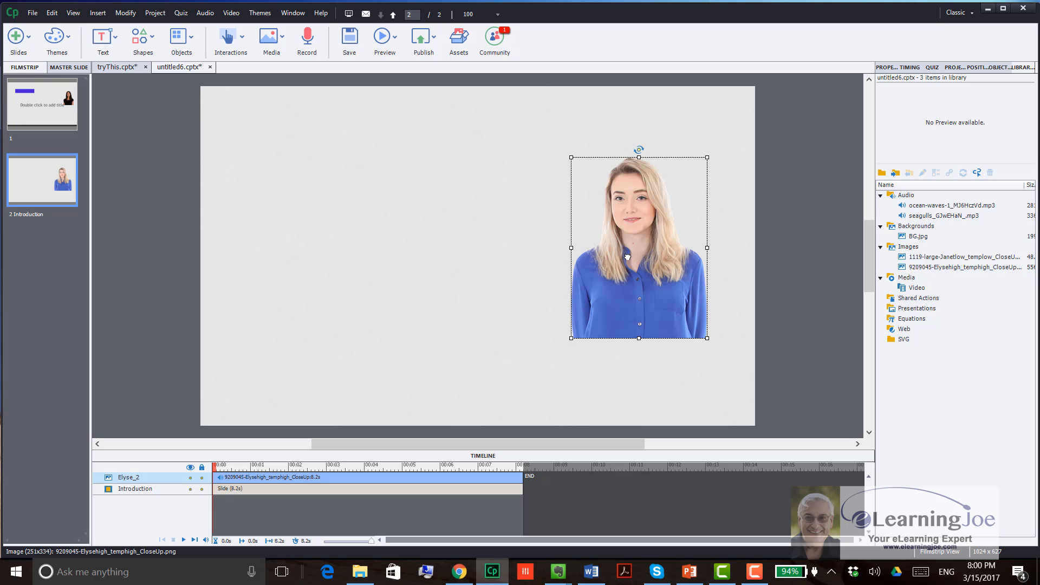
# Step: Paste the Elyse image onto the Introduction slide again, opting not to show the copy-paste message any more
pyautogui.click(399, 225)
pyautogui.hotkey('ctrl', 'c')
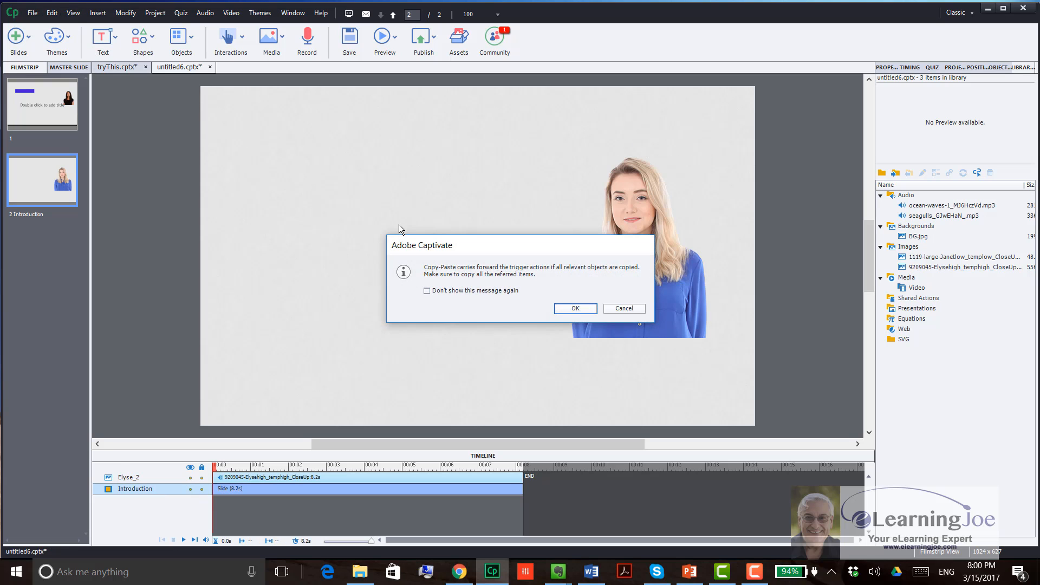
pyautogui.moveTo(475, 252); pyautogui.dragTo(384, 199)
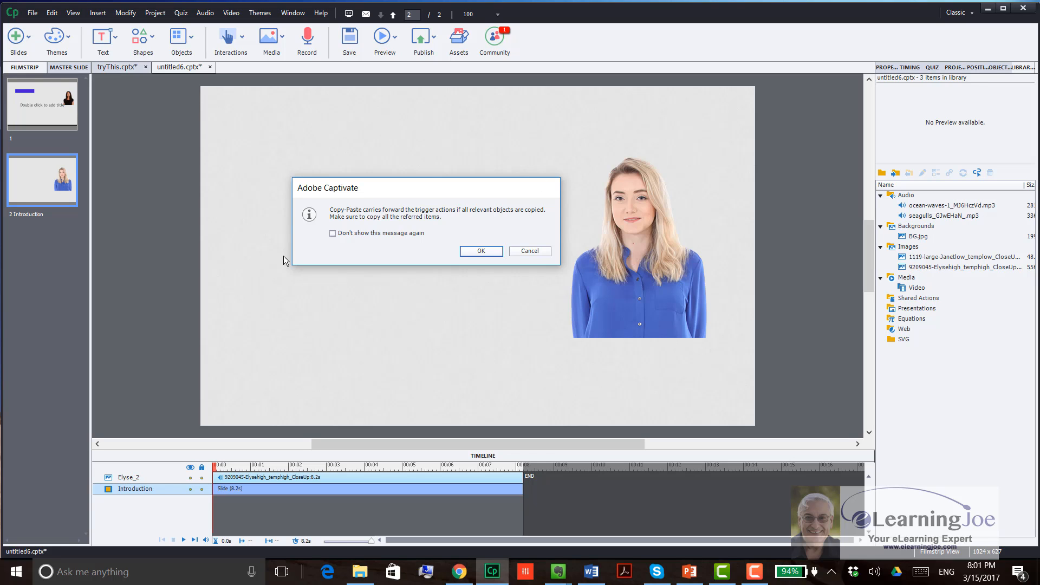
pyautogui.click(333, 233)
pyautogui.click(481, 250)
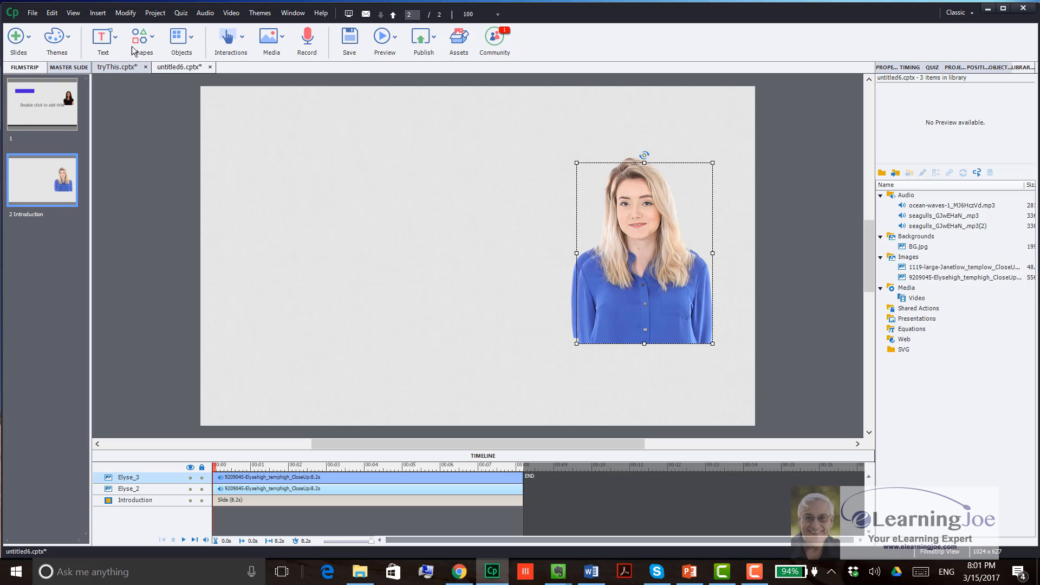
# Step: Examine the Copy-Paste all references option among the confirmation messages in the general preferences, and close the preferences
pyautogui.click(52, 13)
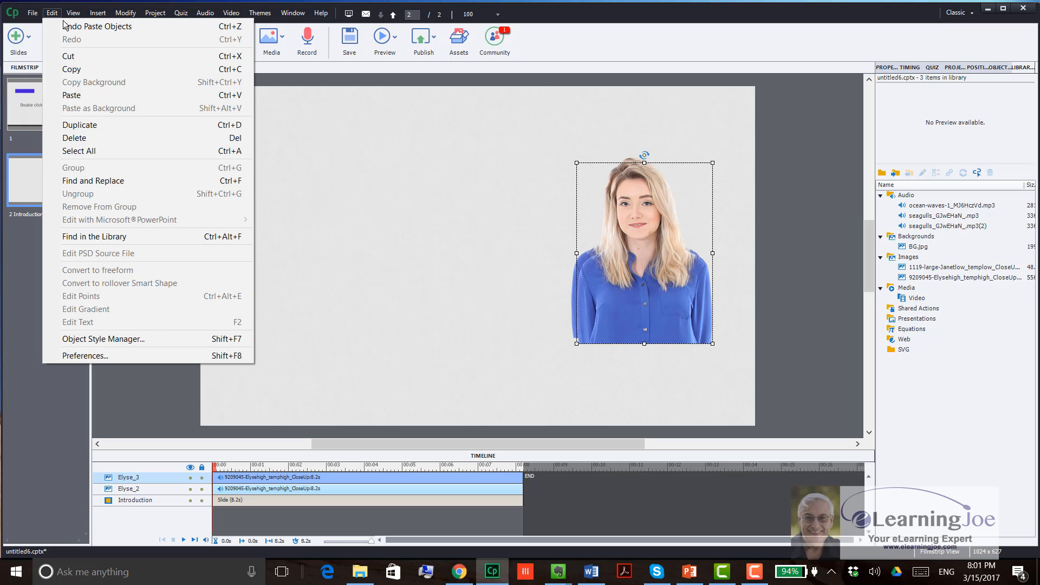
pyautogui.click(147, 355)
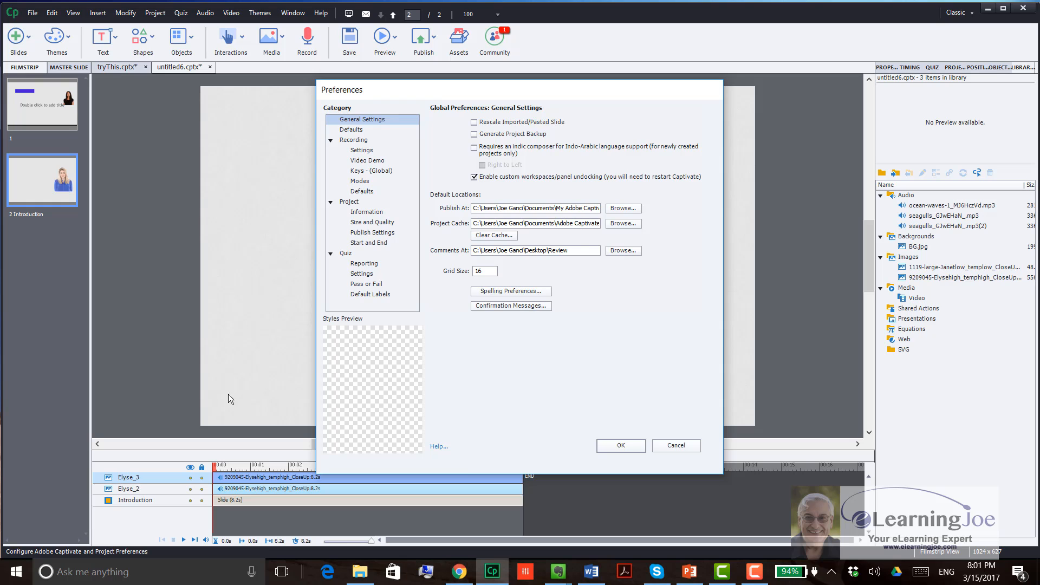
pyautogui.click(512, 306)
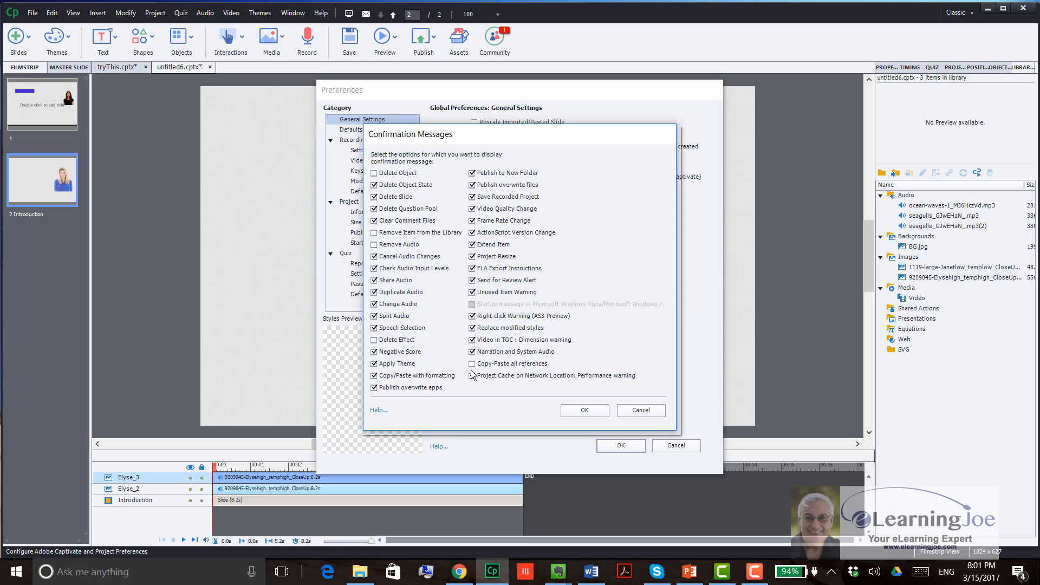
pyautogui.click(567, 410)
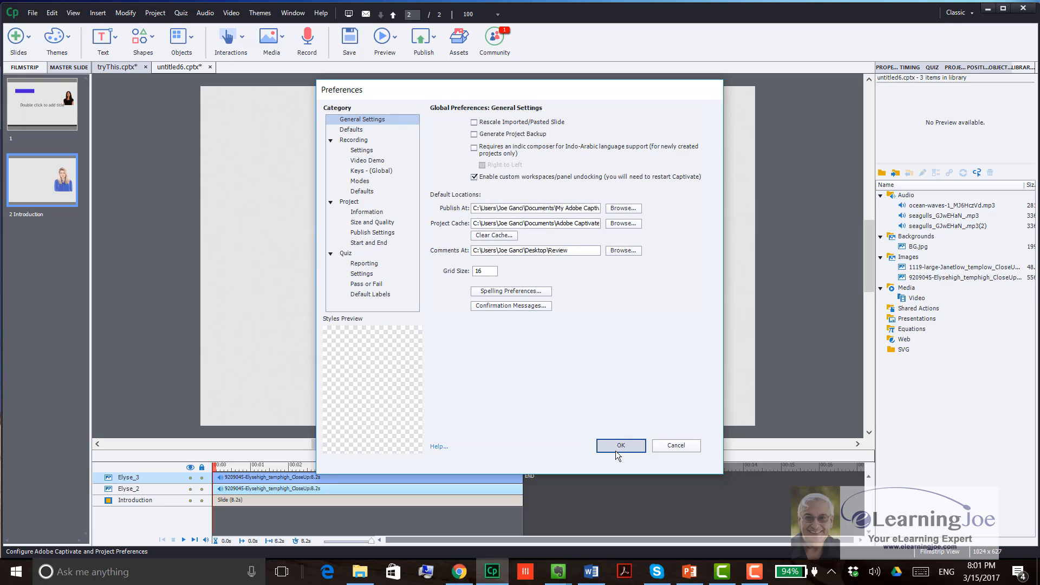
pyautogui.click(620, 446)
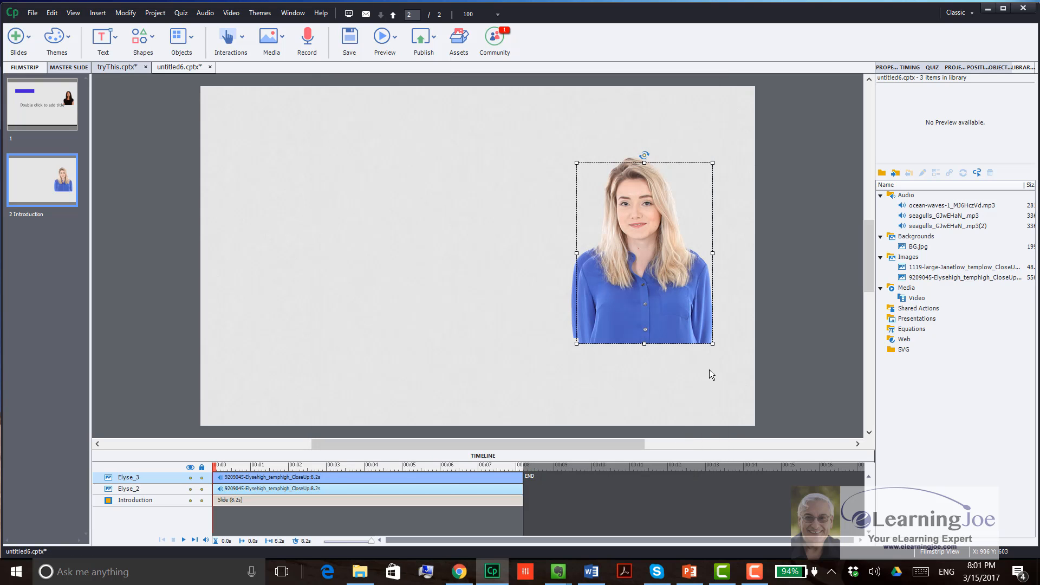
# Step: Draw a star smart shape in the upper-left area of the Introduction slide
pyautogui.click(137, 45)
pyautogui.click(177, 131)
pyautogui.moveTo(219, 127); pyautogui.dragTo(331, 236)
# Step: Turn the Copy-Paste all references confirmation message back on in the general preferences
pyautogui.click(52, 13)
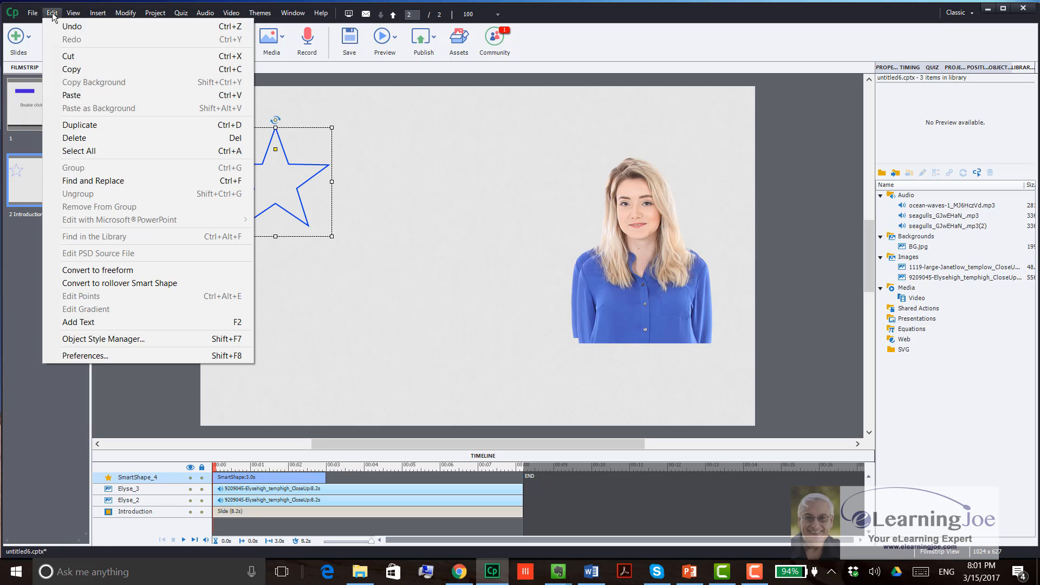
pyautogui.click(114, 356)
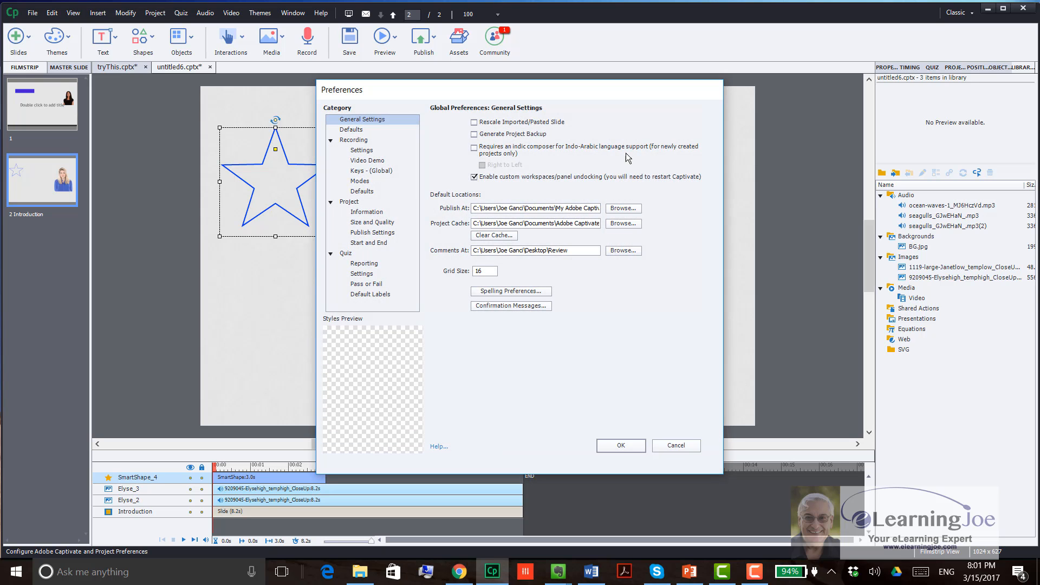
pyautogui.click(532, 305)
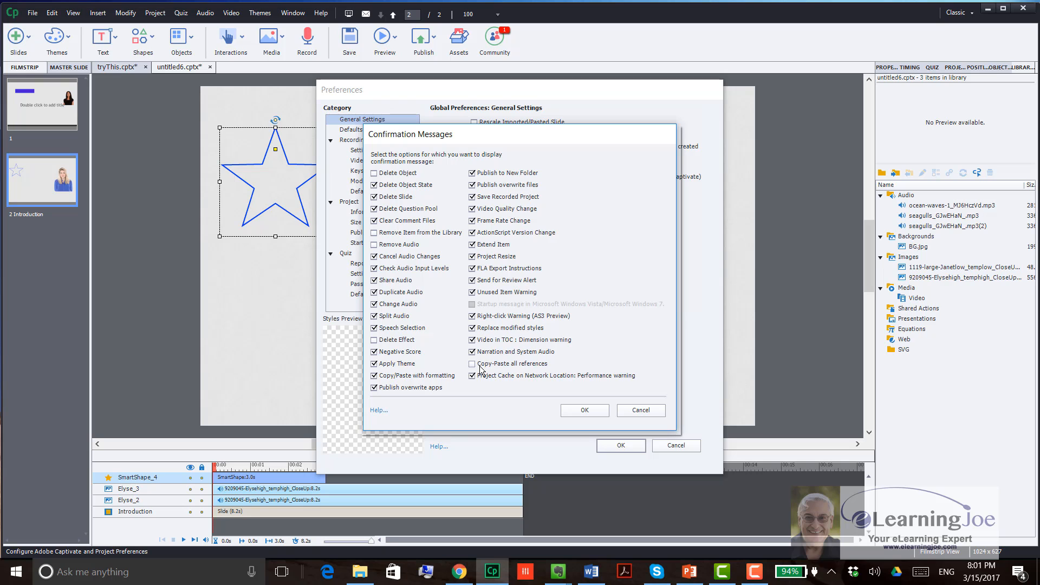
pyautogui.click(586, 410)
pyautogui.click(617, 444)
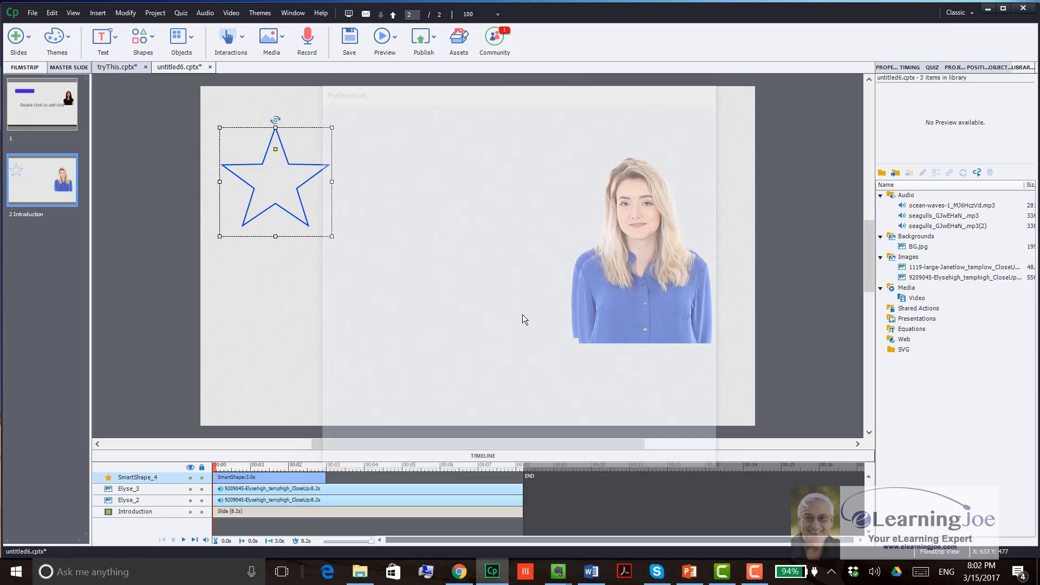
# Step: Copy the star shape and paste it onto the same slide, accepting the copy-paste message
pyautogui.rightClick(296, 176)
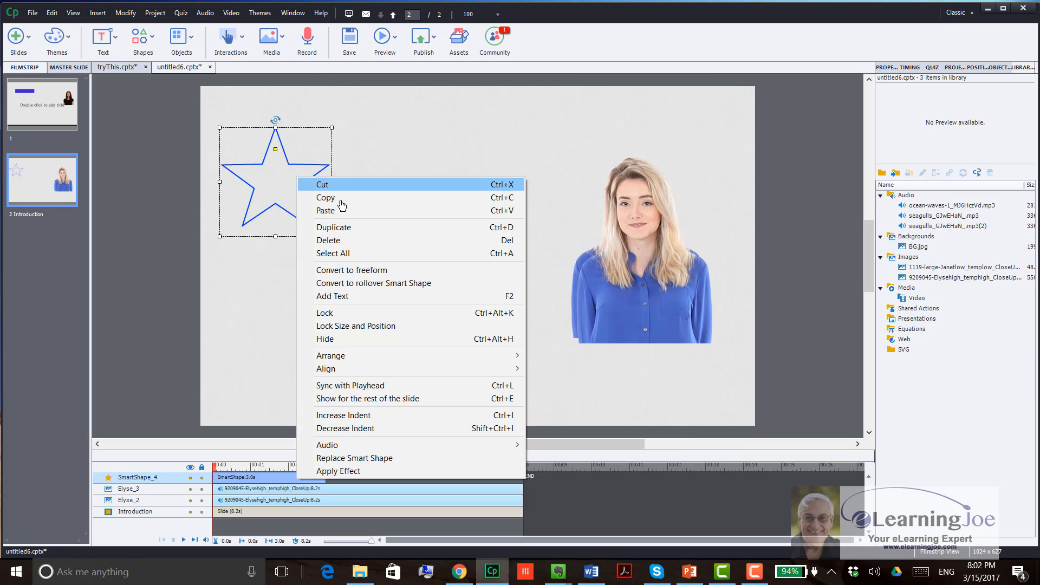
pyautogui.click(353, 198)
pyautogui.rightClick(380, 160)
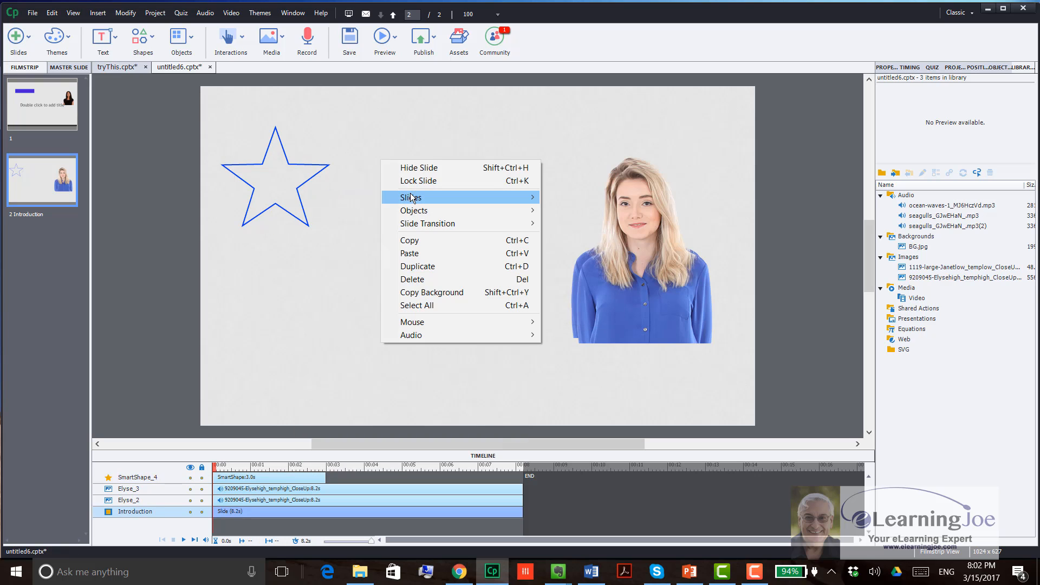
pyautogui.click(430, 258)
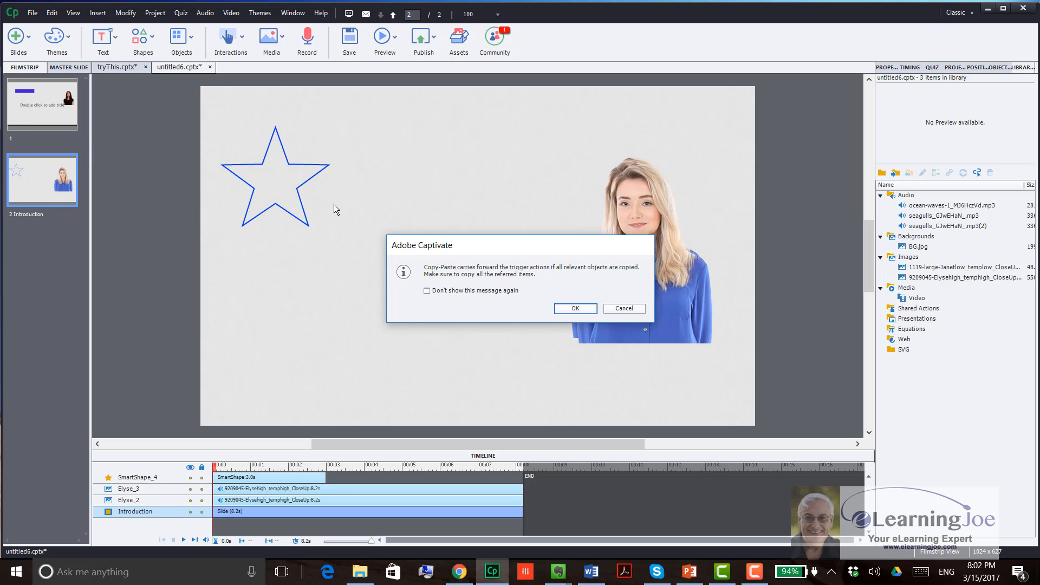
pyautogui.click(566, 309)
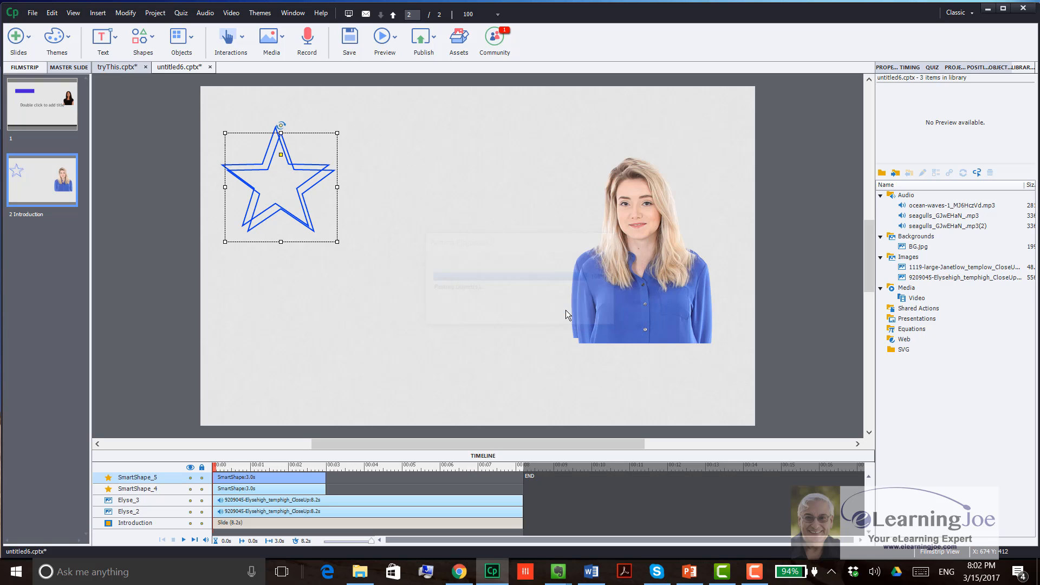